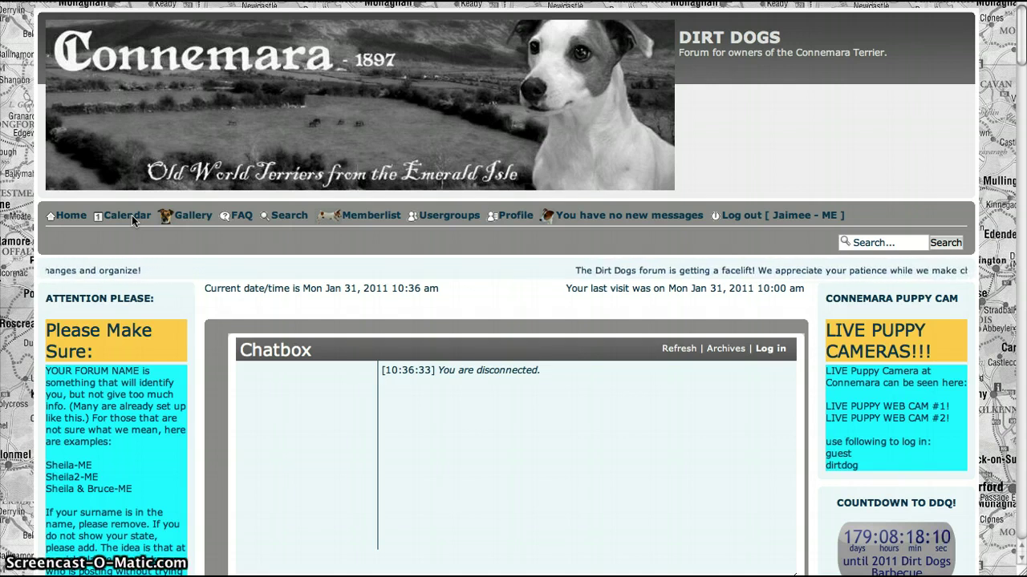
Step: Open the forum's FAQ page and look through its question categories, from the forum questions to posting and formatting
left_click(191, 215)
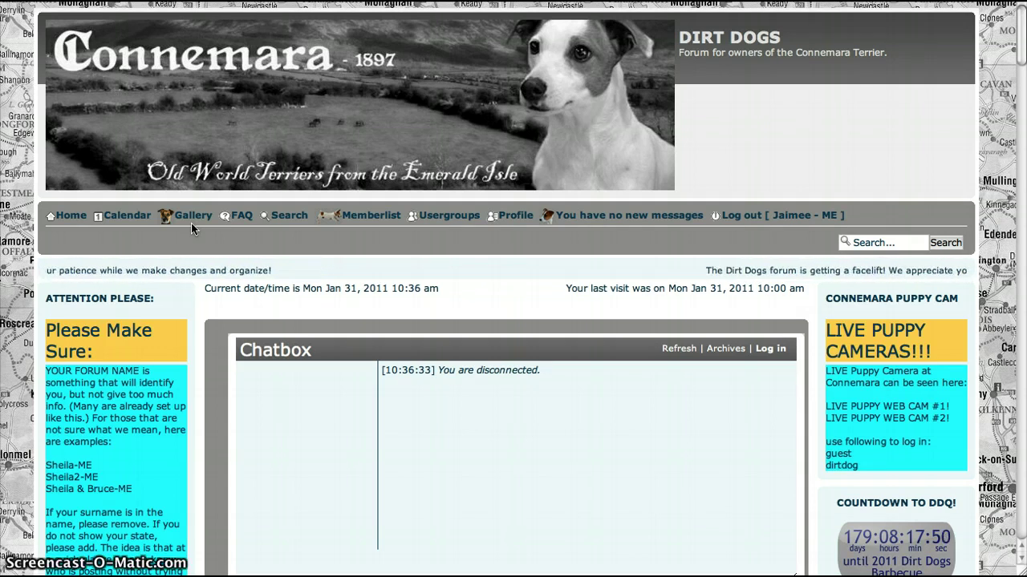
left_click(243, 221)
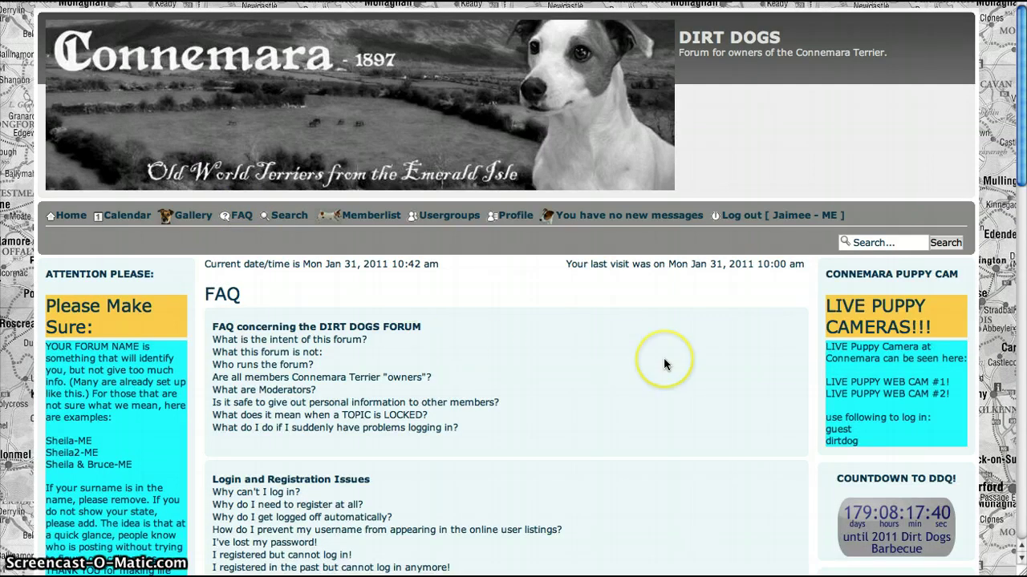
scroll(663, 363, "down", 2)
scroll(664, 359, "down", 5)
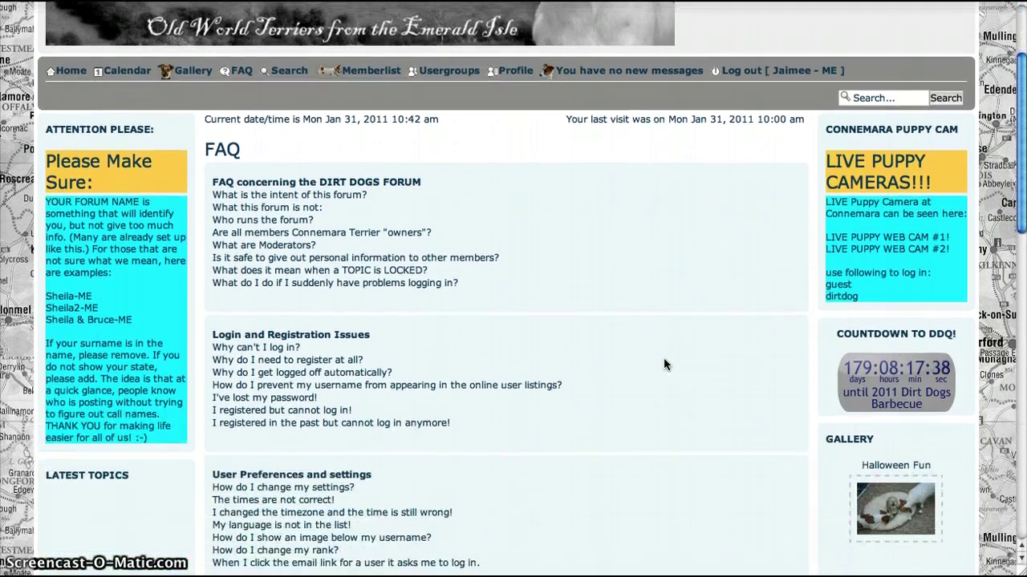
scroll(663, 364, "down", 2)
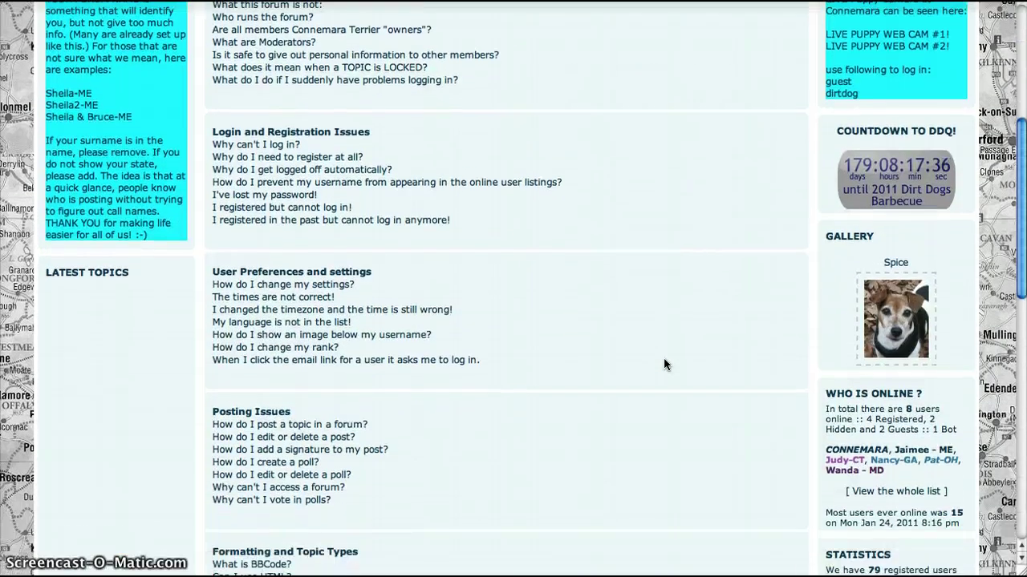
scroll(663, 363, "down", 1)
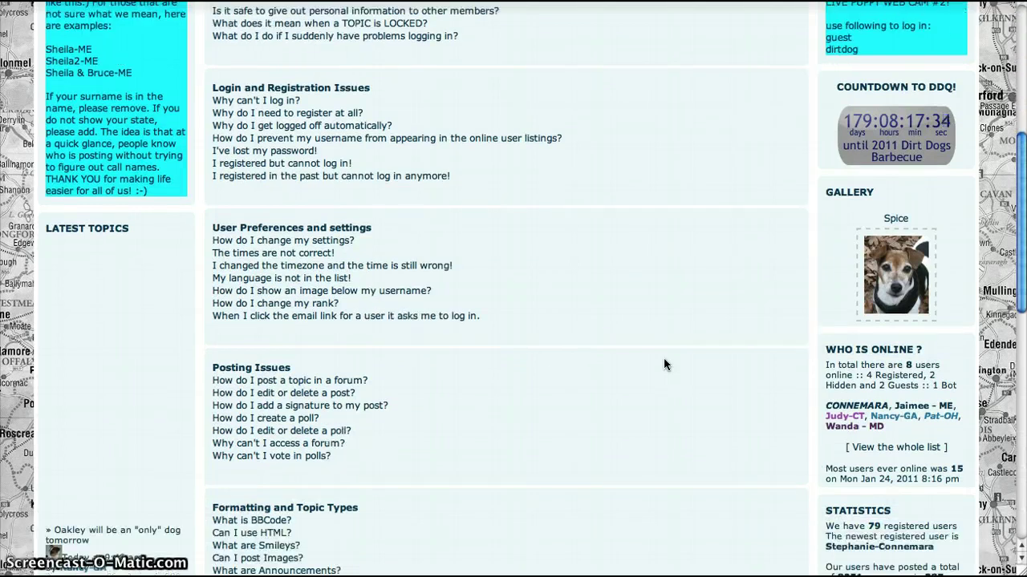
scroll(663, 358, "up", 4)
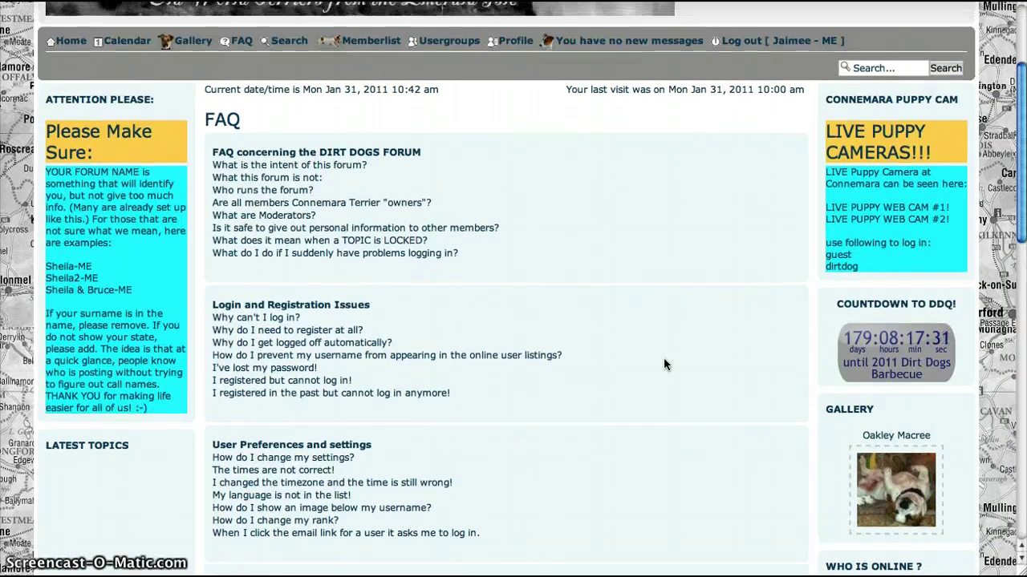
left_click(661, 357)
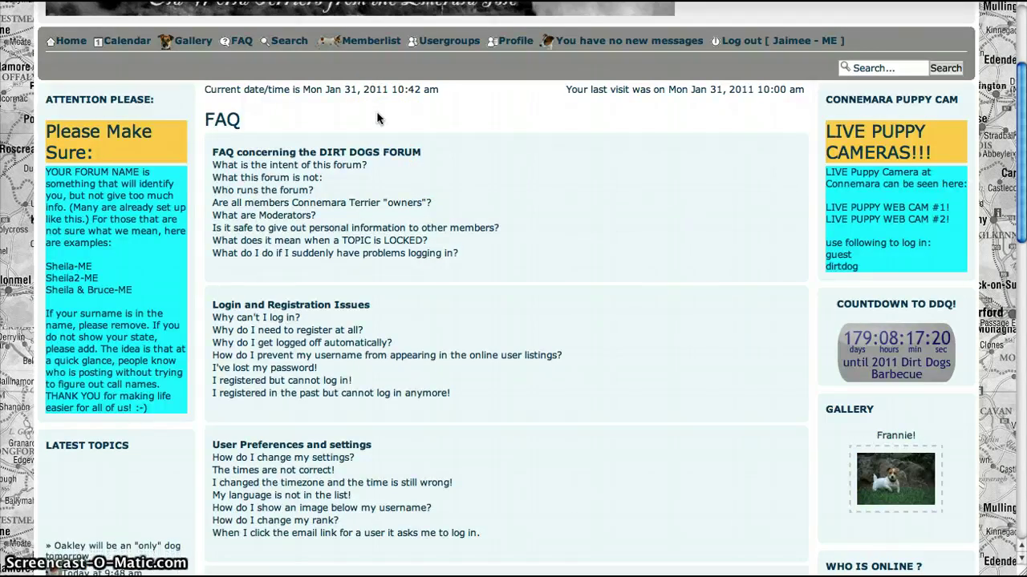
Step: Expand the FAQ answers on the forum's intent, what it is not, moderators, and giving out personal information
left_click(350, 167)
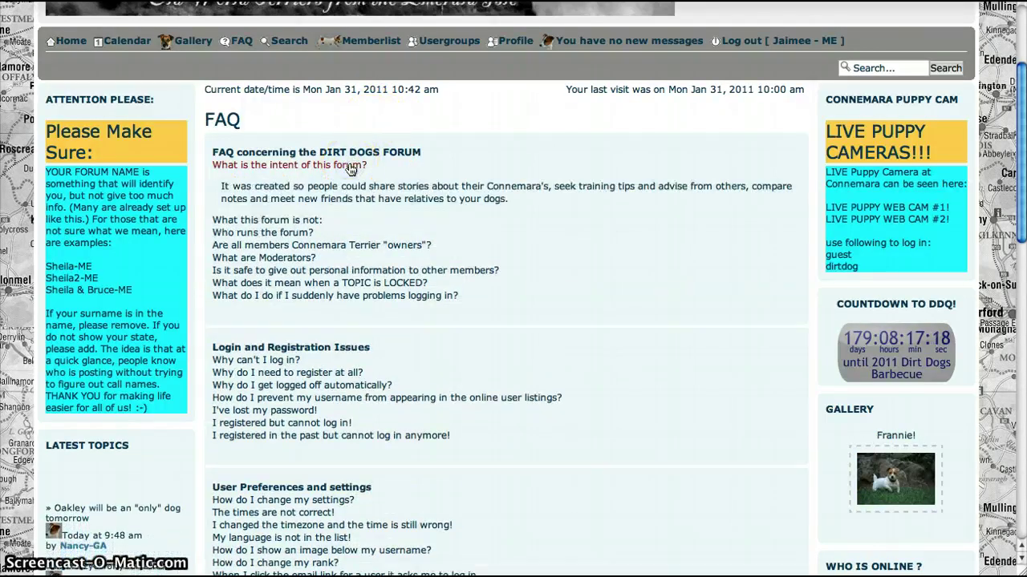
left_click(305, 219)
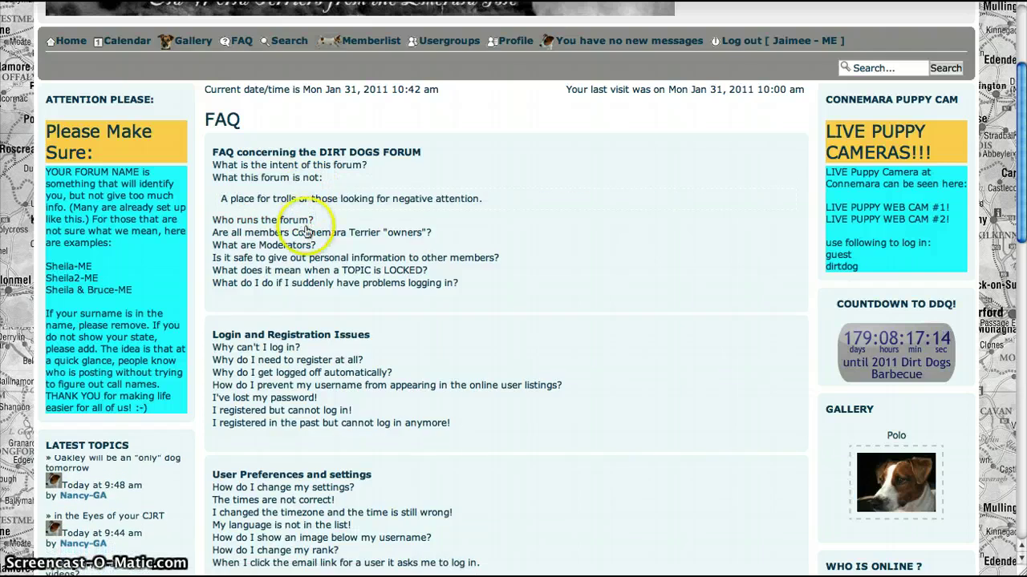
left_click(305, 232)
left_click(297, 241)
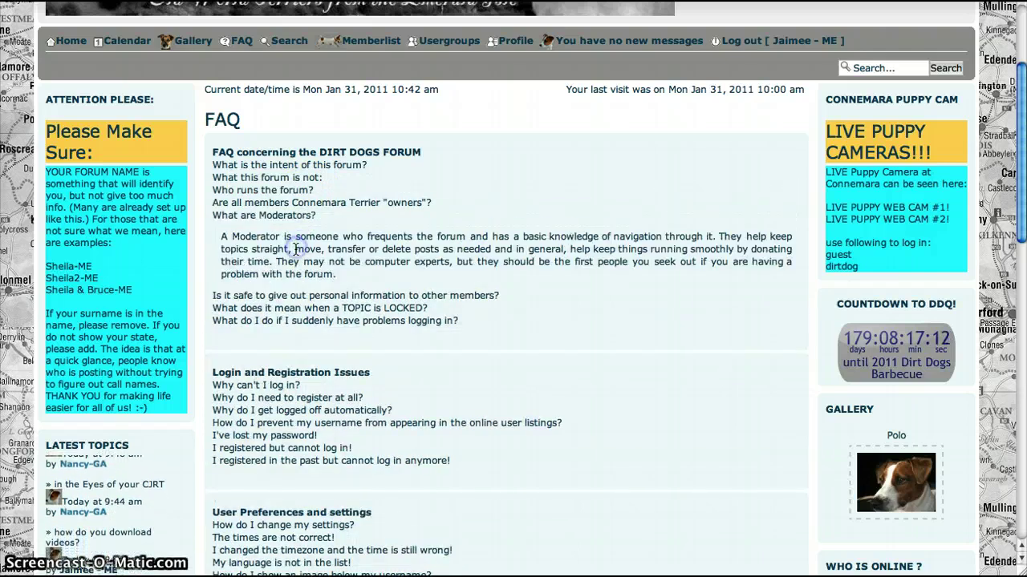
left_click(321, 295)
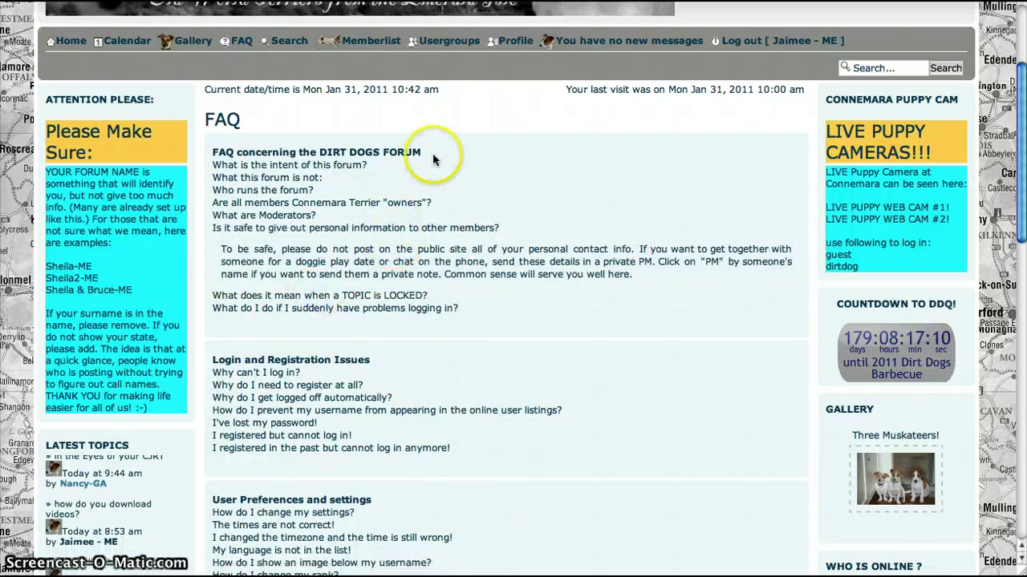
Step: Bring up the forum's search query options, then view the Memberlist and its private message column
scroll(432, 153, "up", 4)
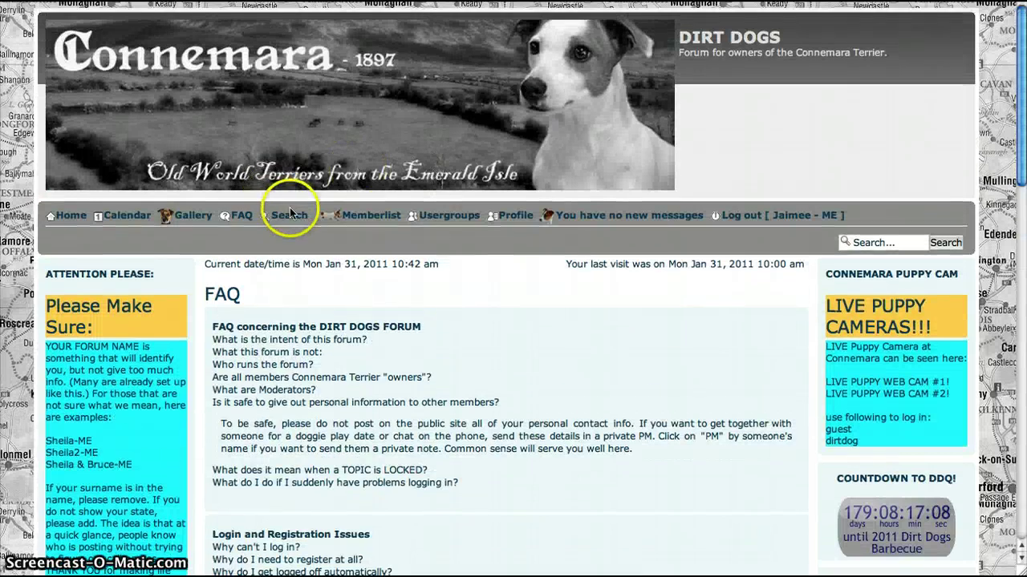
left_click(290, 215)
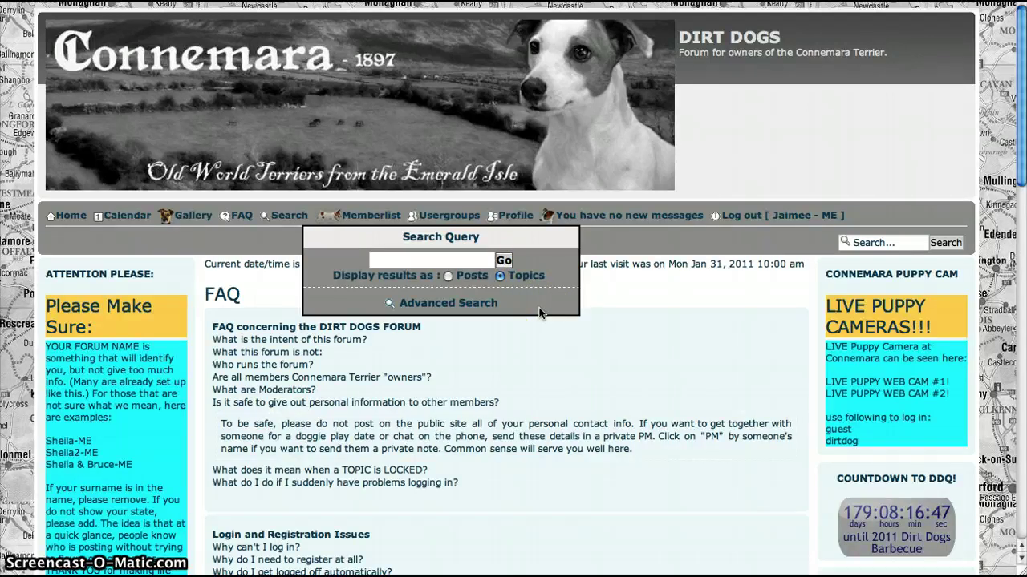
left_click(385, 218)
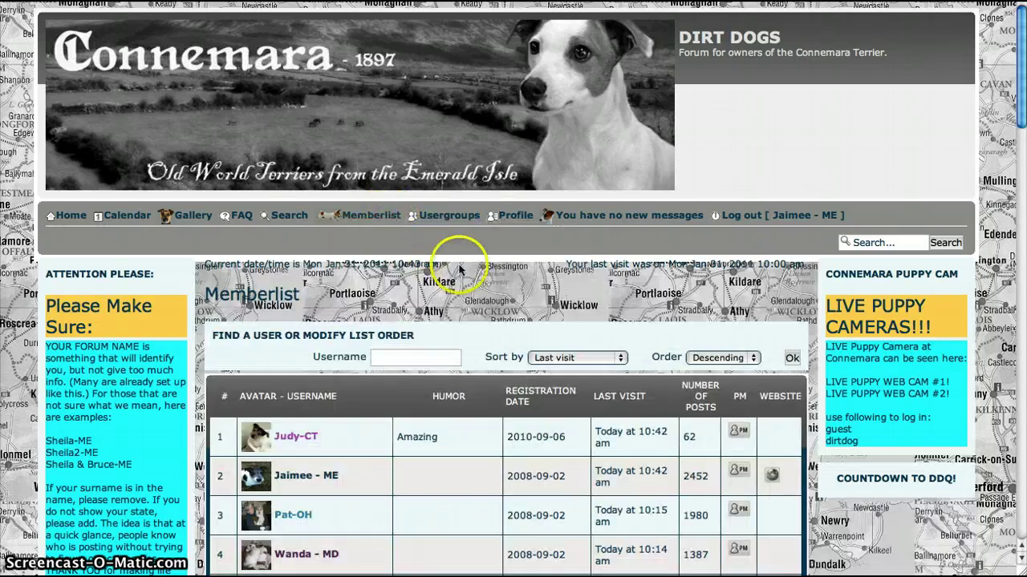
scroll(464, 269, "down", 3)
scroll(457, 269, "down", 4)
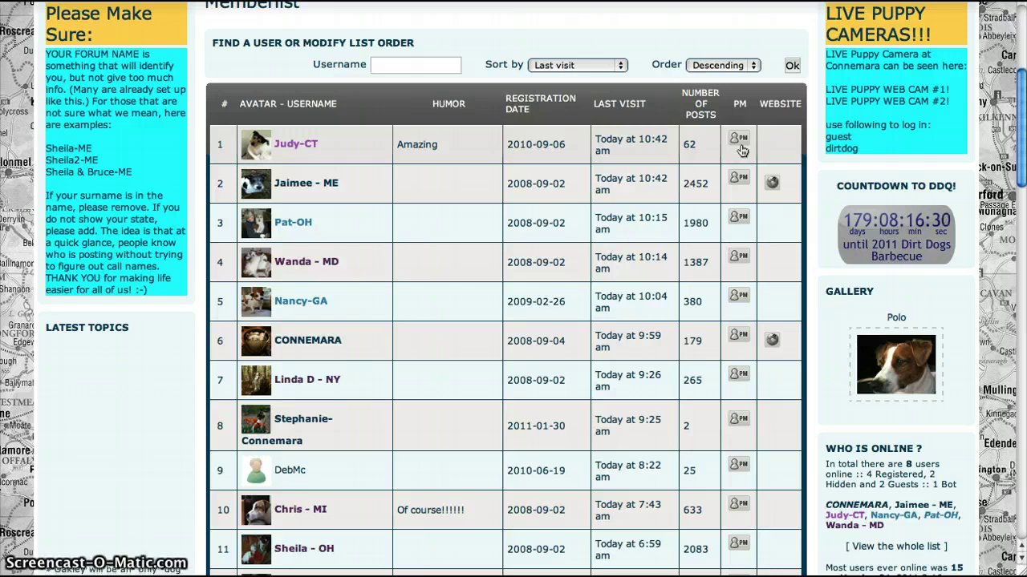
scroll(742, 150, "up", 5)
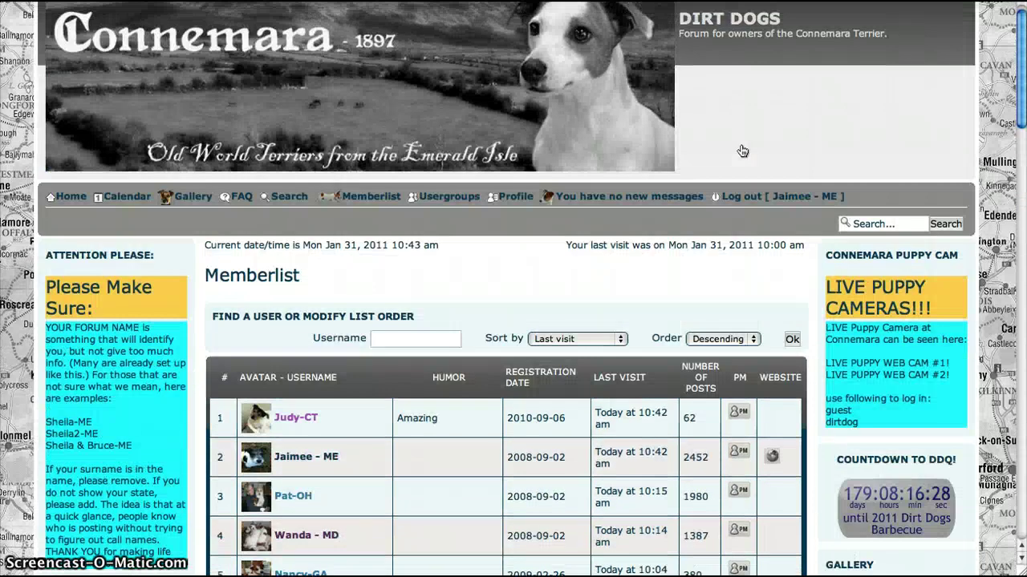
Step: Open the Usergroups page and view the groups available to join, keeping Connemaniac! selected
left_click(449, 203)
scroll(519, 298, "down", 2)
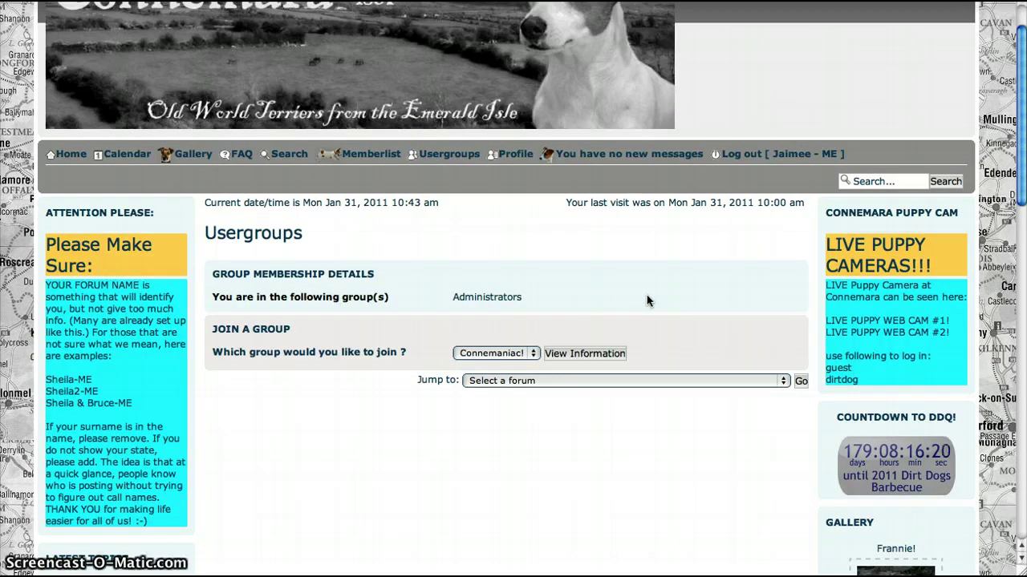
scroll(648, 301, "down", 1)
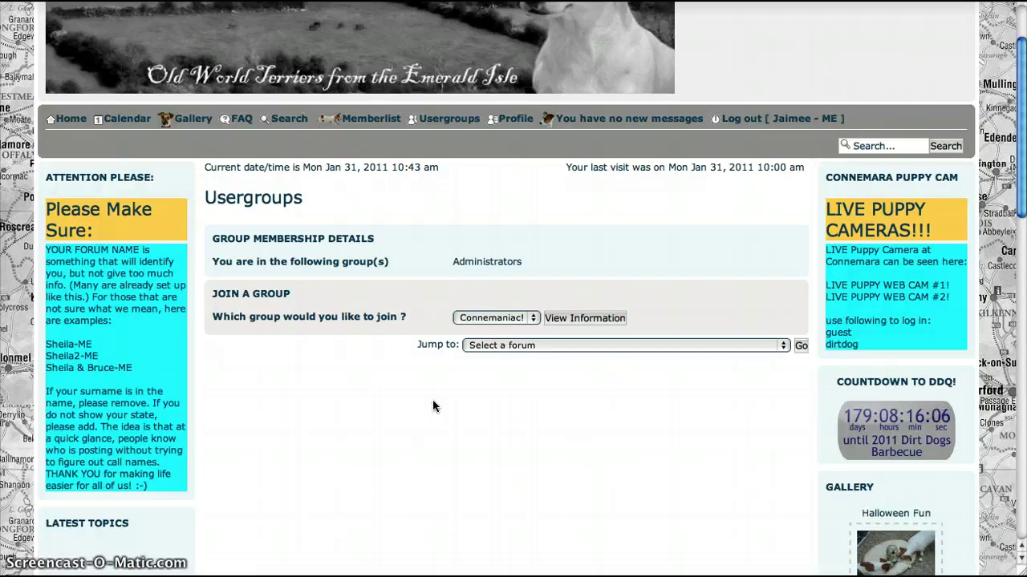
left_click(526, 319)
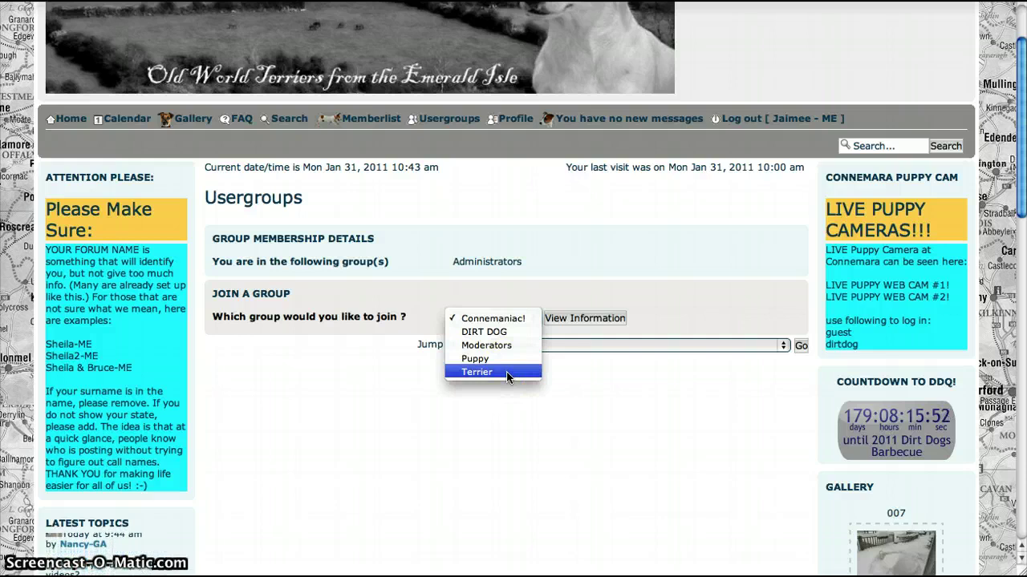
left_click(515, 321)
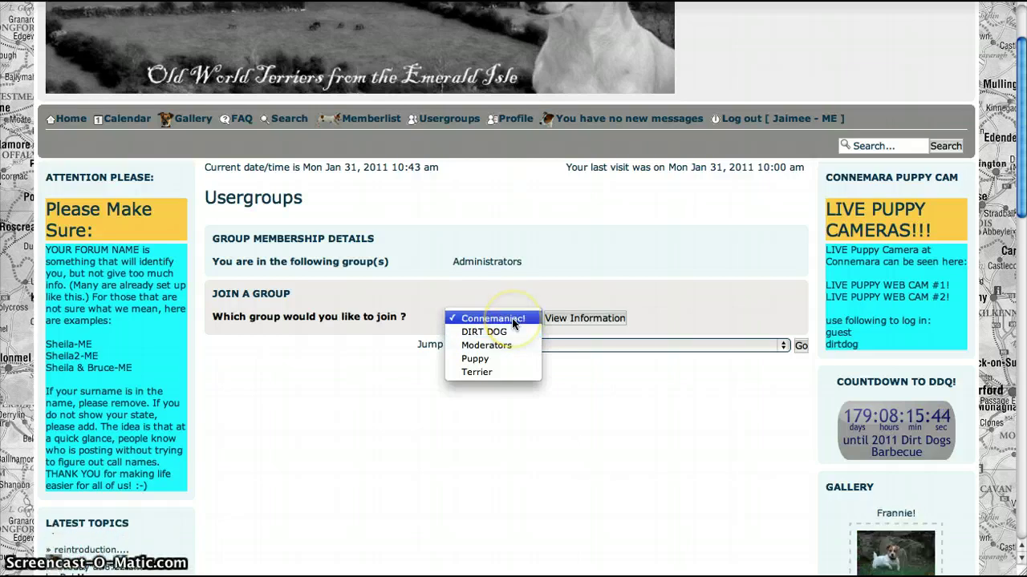
left_click_drag(514, 323, 524, 214)
Step: Open the profile's Information page and examine the registration, personalized profile and contact fields
scroll(527, 217, "up", 1)
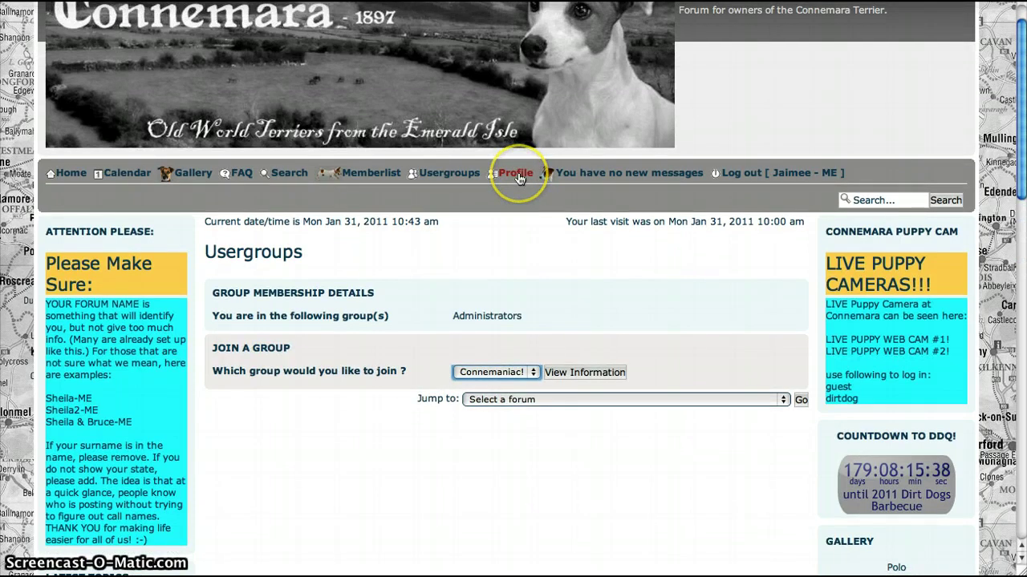
left_click(517, 174)
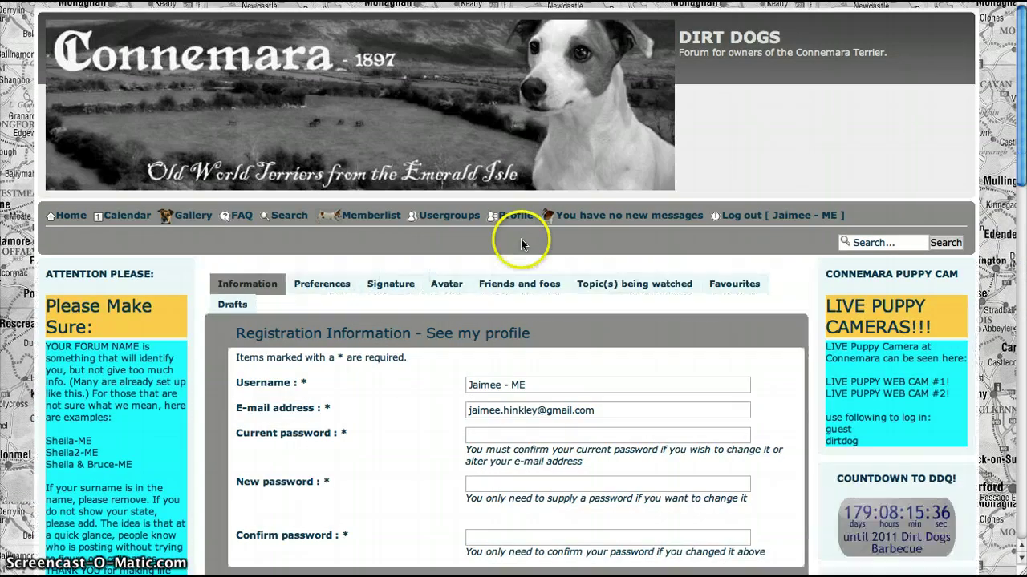
scroll(585, 327, "down", 5)
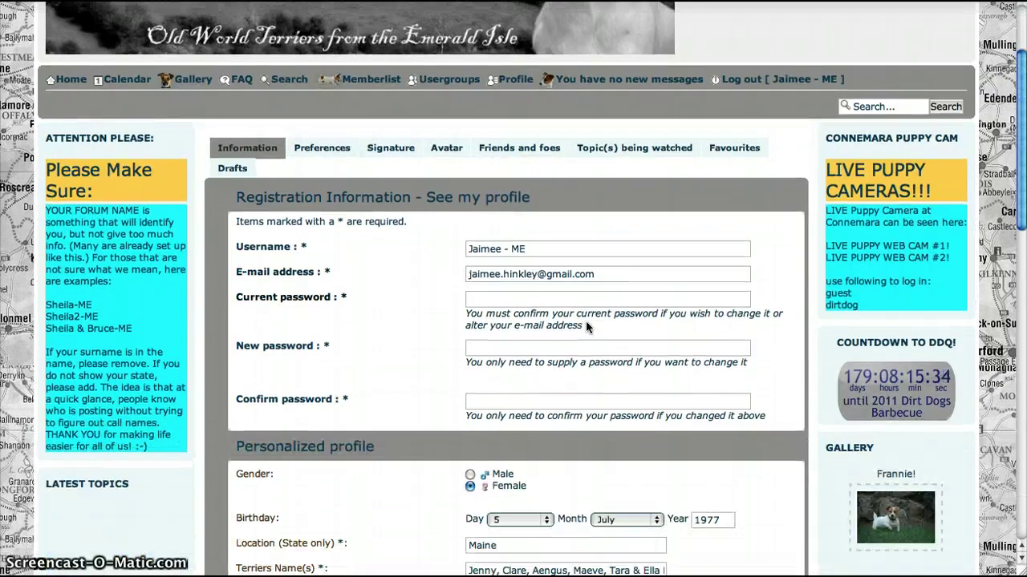
scroll(585, 327, "down", 4)
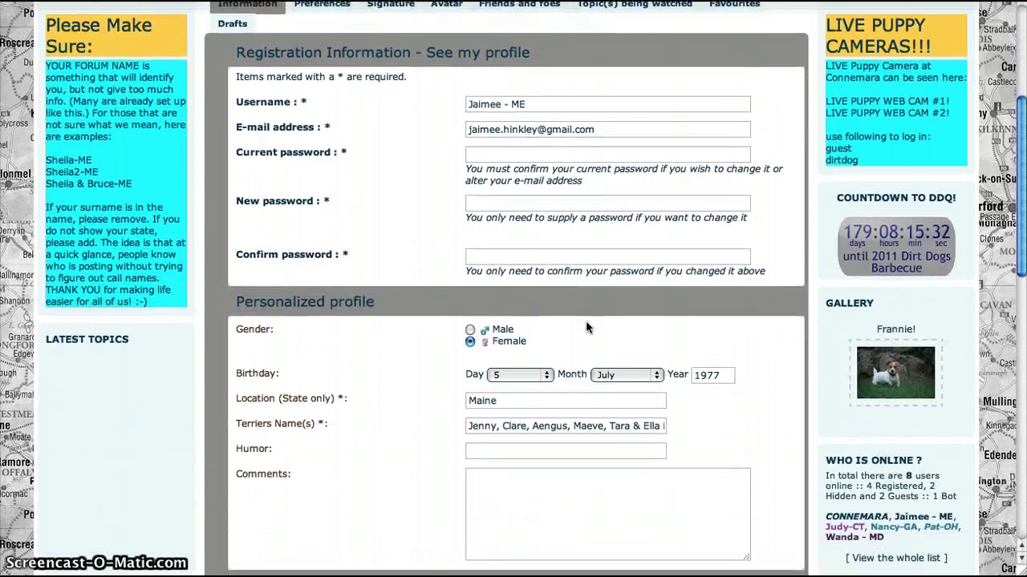
scroll(586, 321, "down", 2)
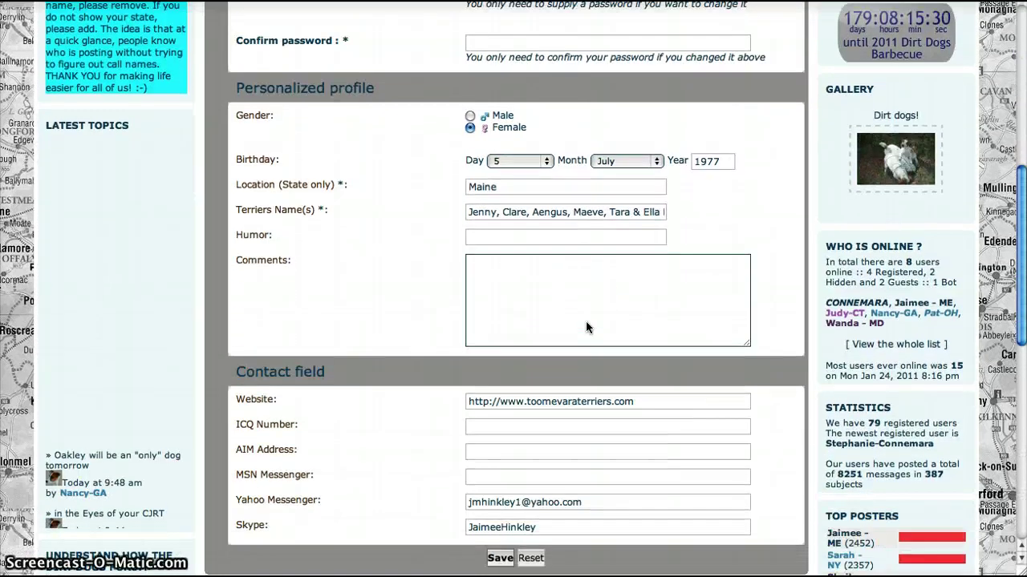
left_click(521, 236)
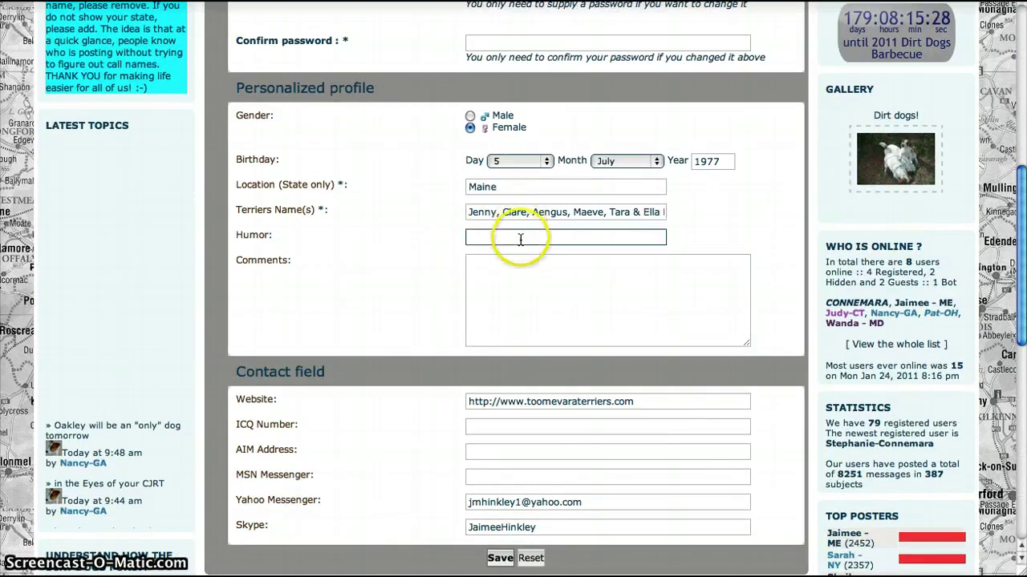
scroll(538, 378, "down", 1)
left_click(547, 369)
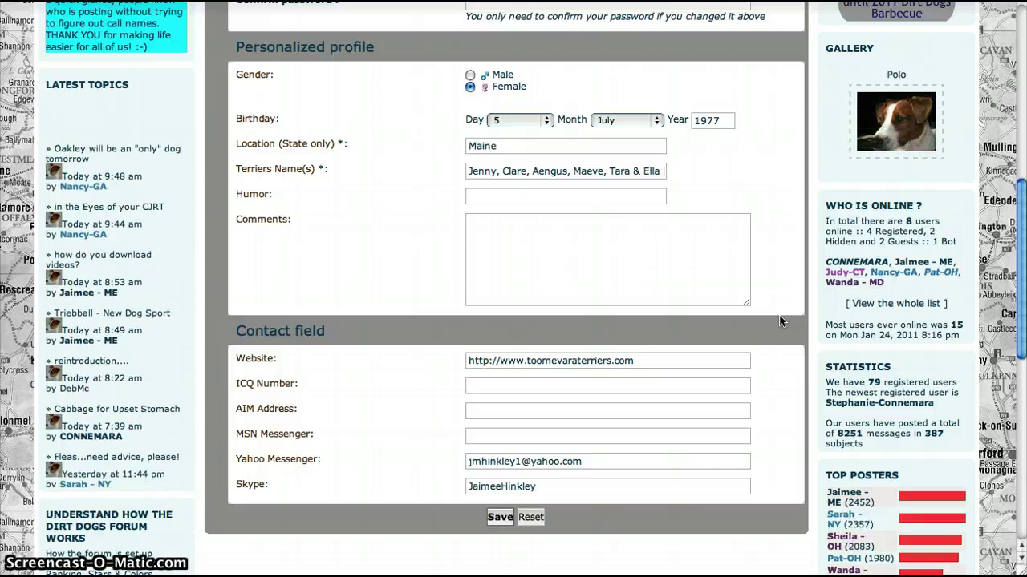
Step: Review the profile form once more, from the password fields to the save option below the contact fields
scroll(778, 321, "up", 5)
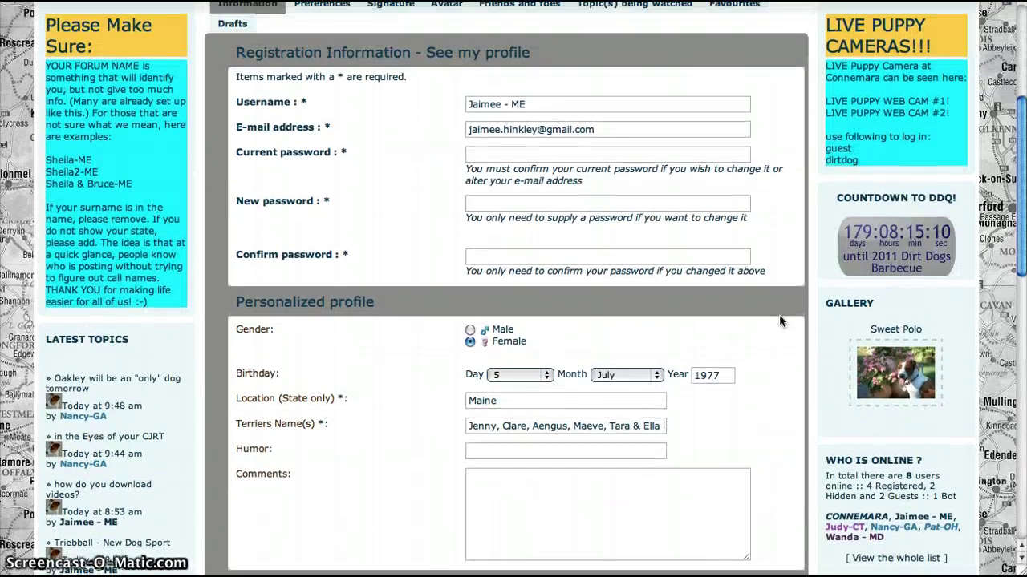
scroll(778, 321, "down", 6)
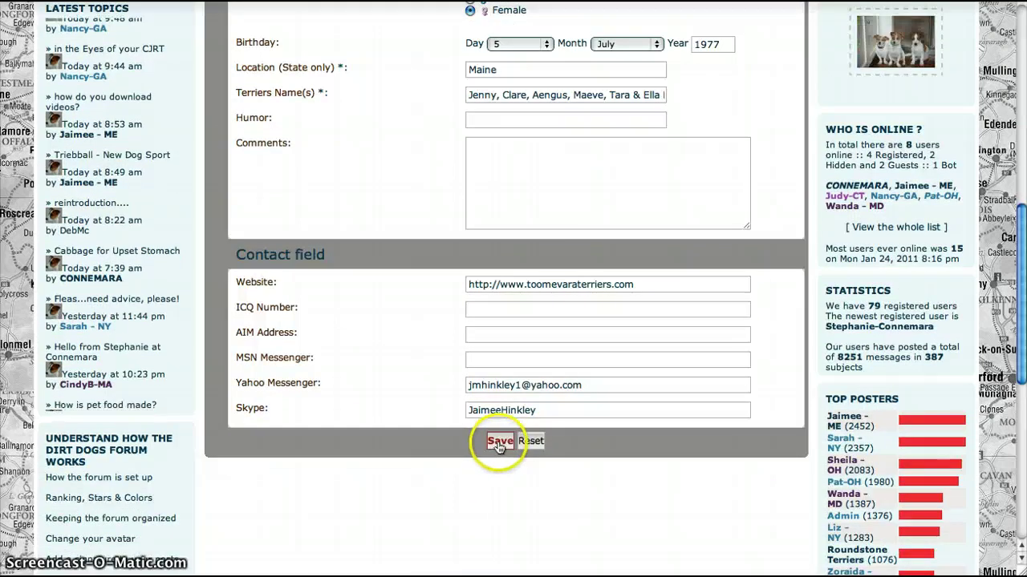
left_click(499, 441)
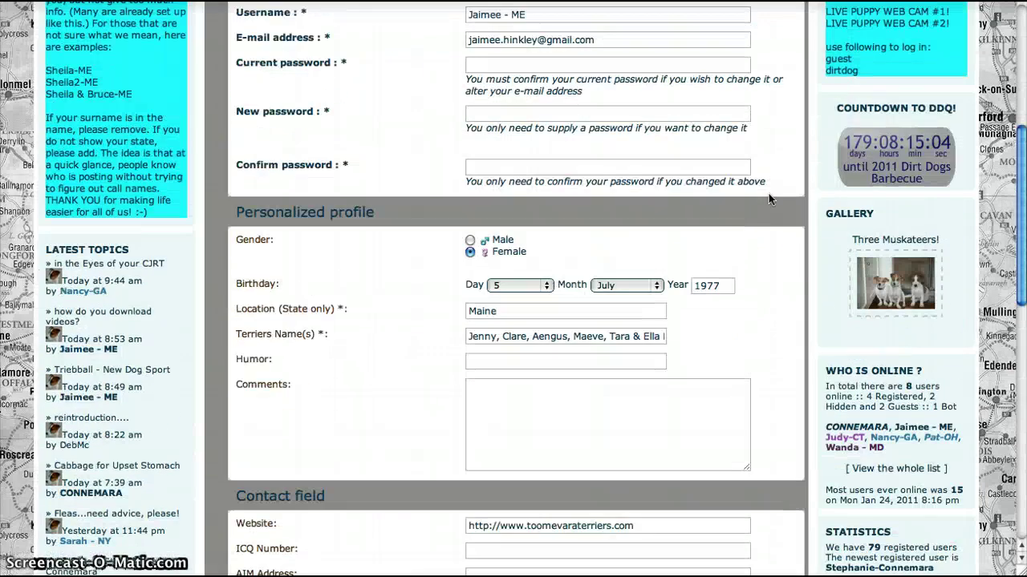
scroll(768, 198, "up", 4)
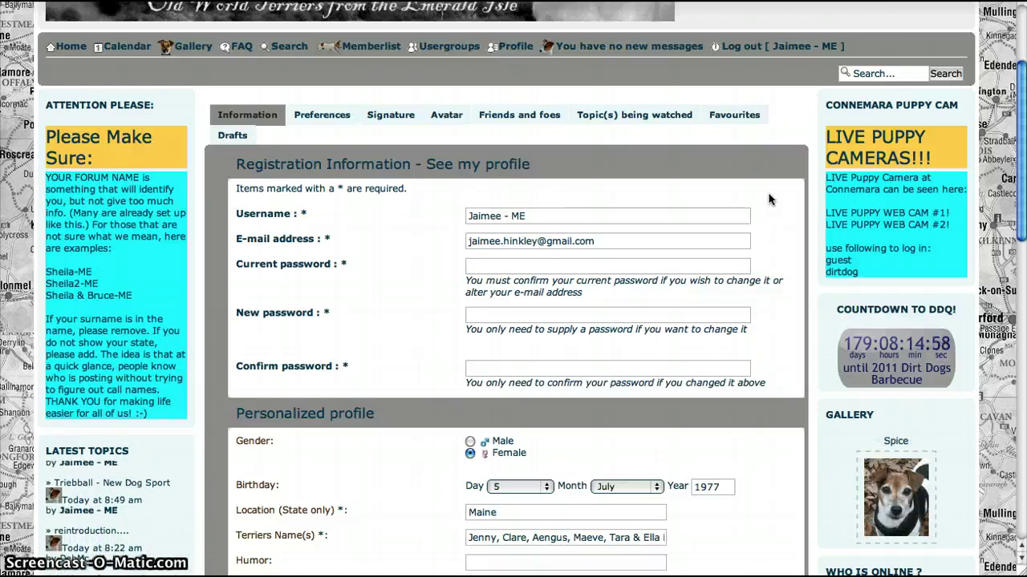
scroll(768, 199, "up", 2)
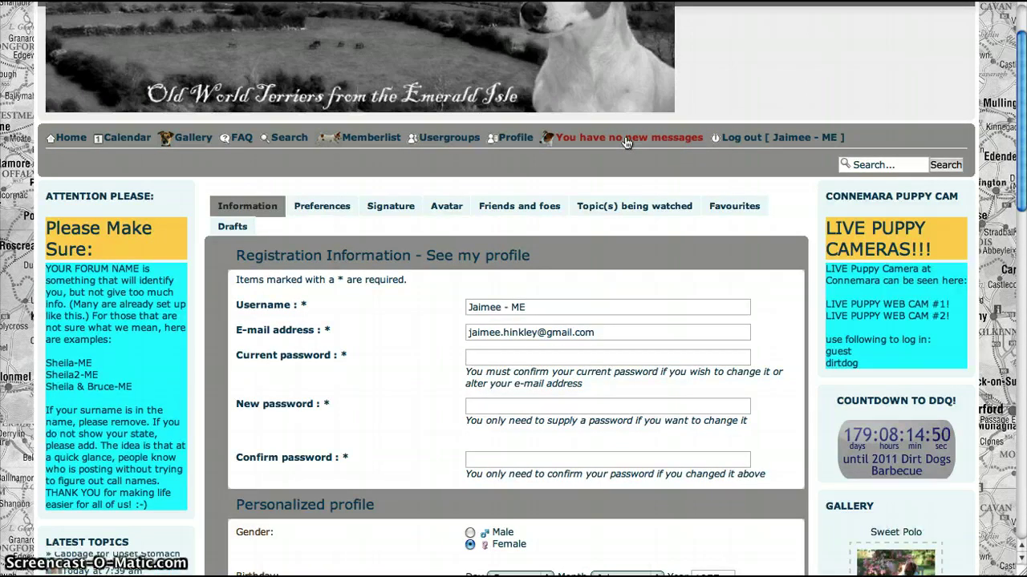
Step: Return to the forum's home page and view the Chatbox area
scroll(627, 142, "up", 2)
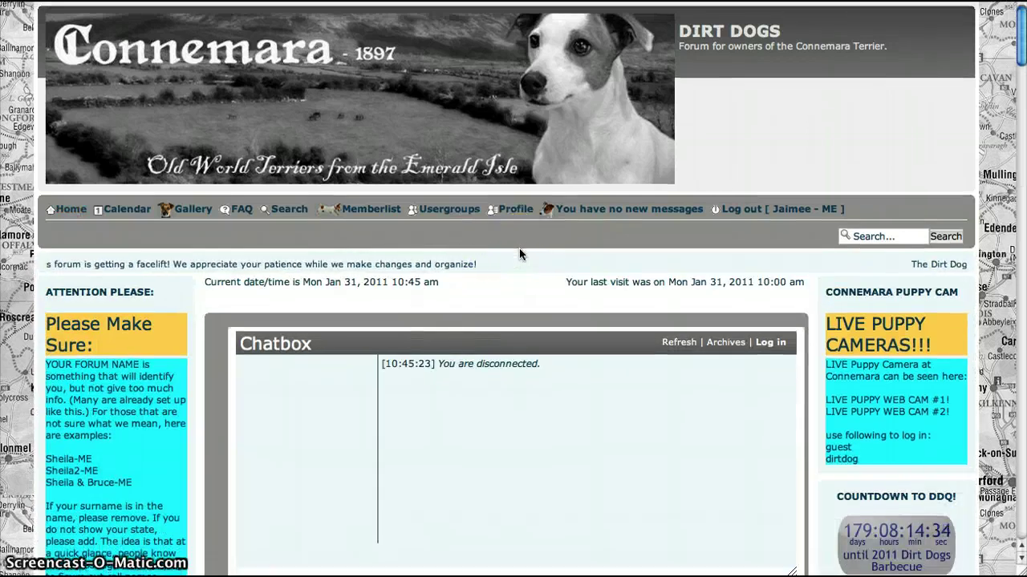
scroll(520, 251, "down", 1)
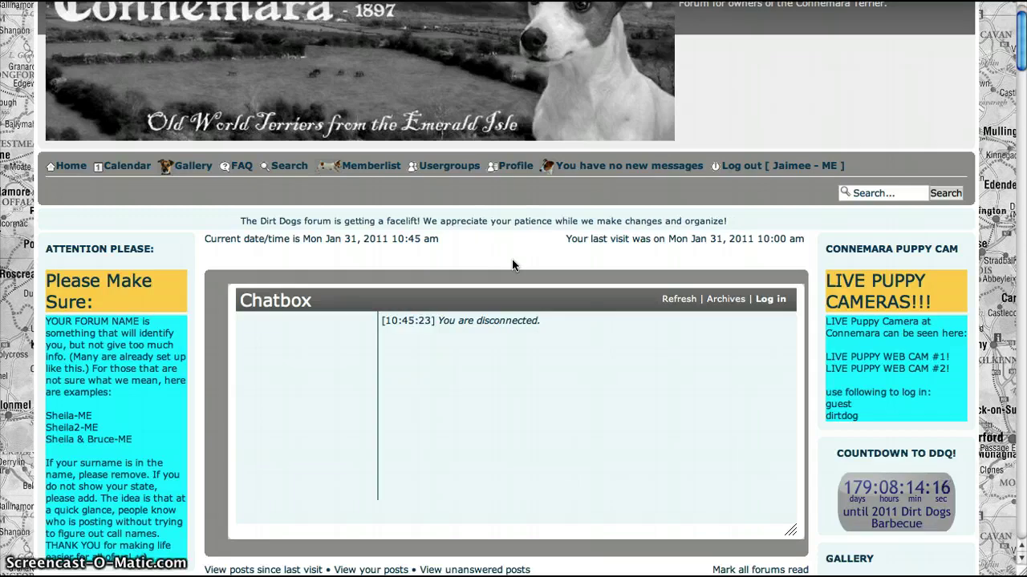
scroll(512, 259, "down", 1)
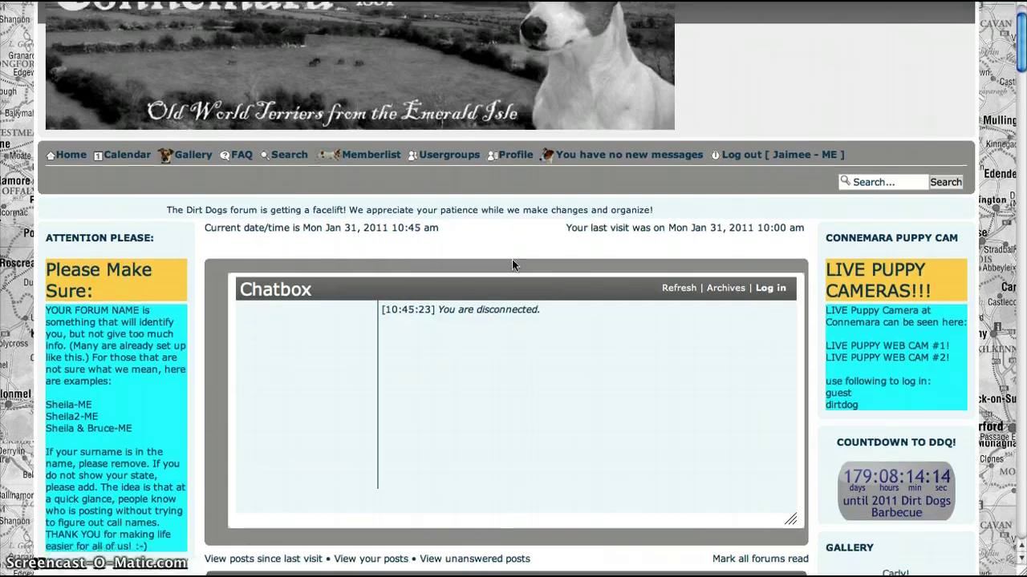
Step: Examine the home page's puppy cam, countdown, Gallery, Who Is Online, Statistics, Top Posters and RSS Feeds sections
scroll(512, 259, "down", 5)
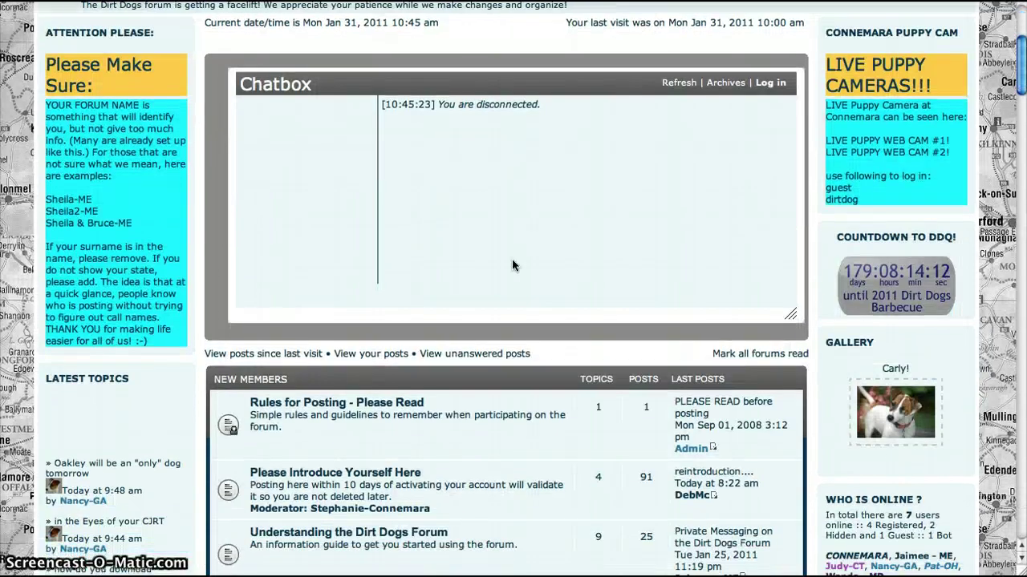
left_click(658, 176)
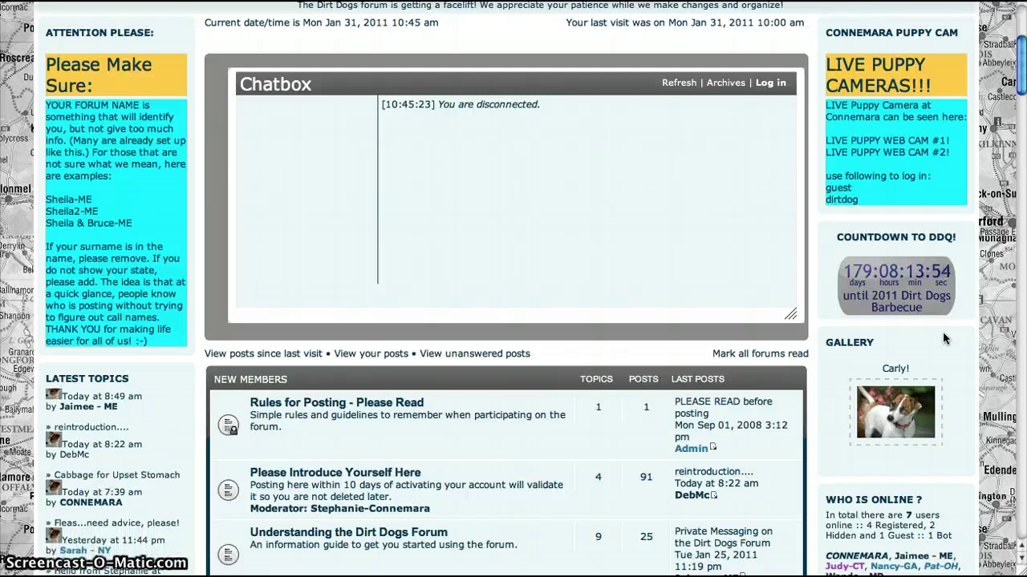
scroll(943, 339, "down", 1)
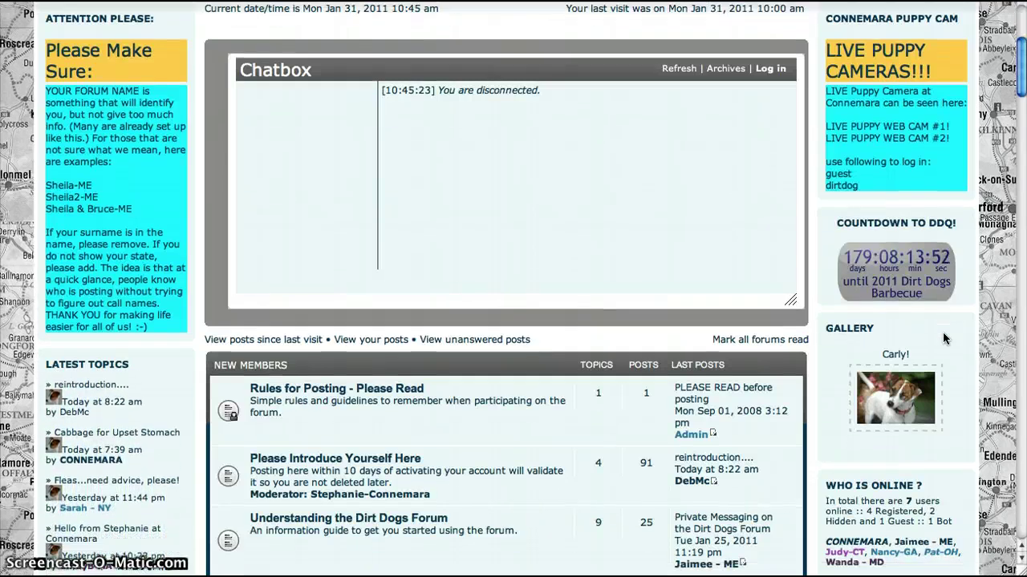
scroll(944, 338, "down", 3)
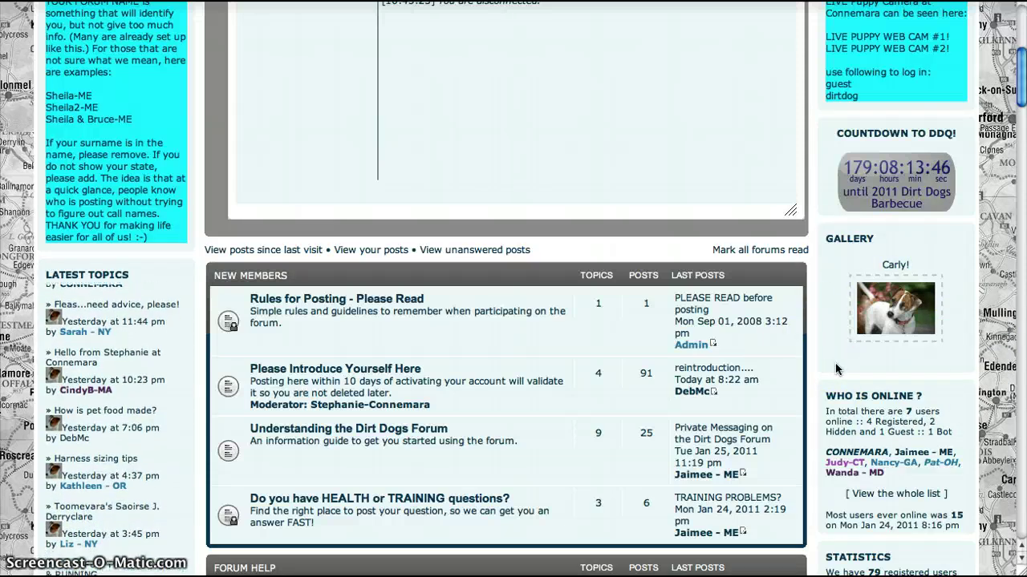
scroll(836, 369, "down", 5)
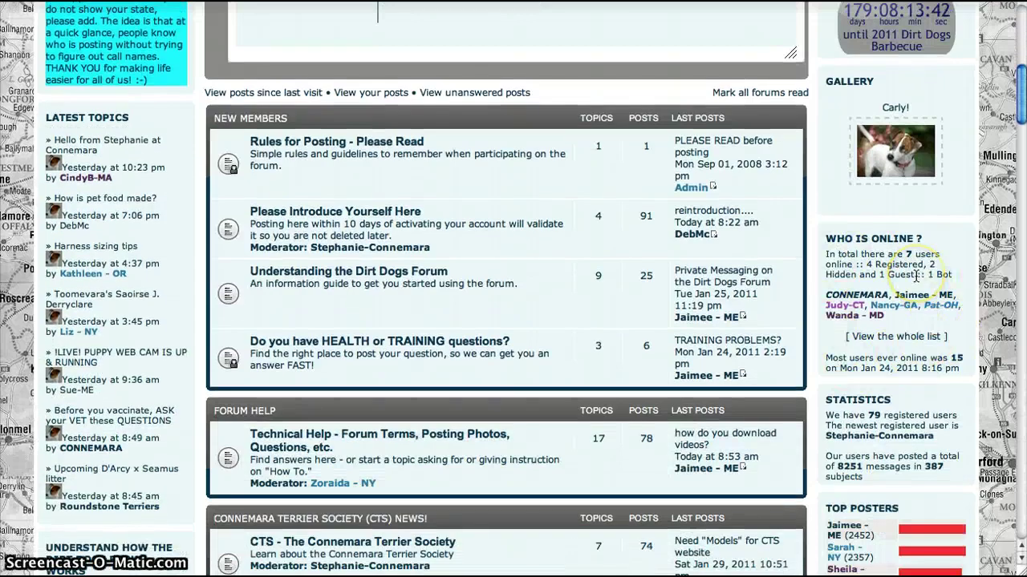
scroll(915, 275, "down", 1)
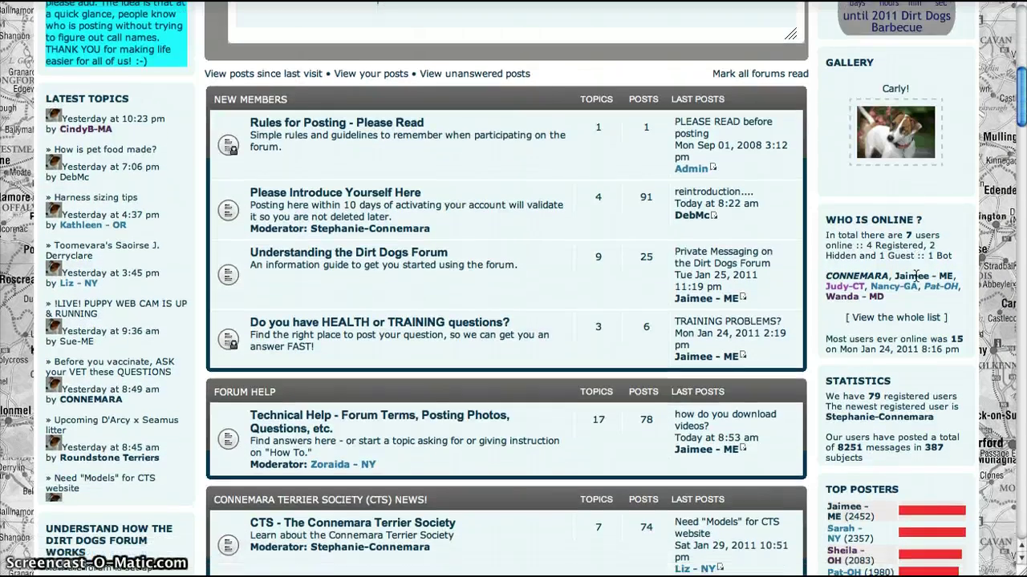
scroll(915, 276, "down", 5)
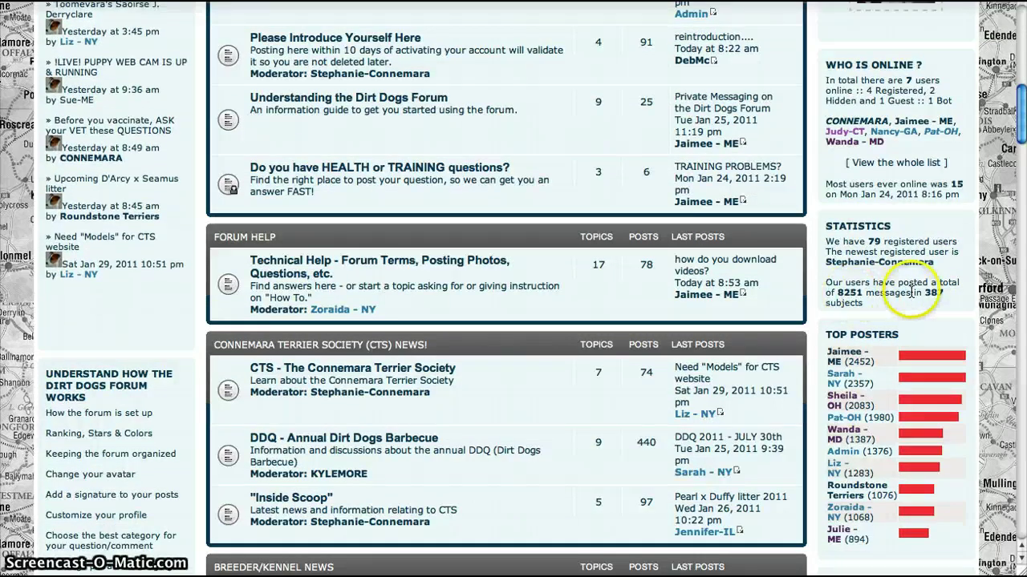
scroll(912, 293, "down", 5)
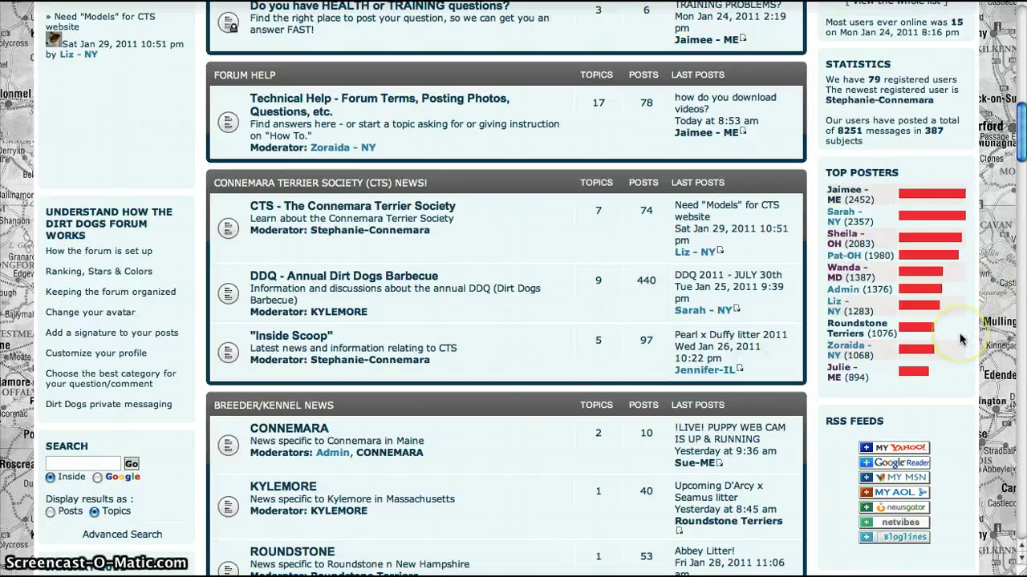
scroll(955, 305, "down", 5)
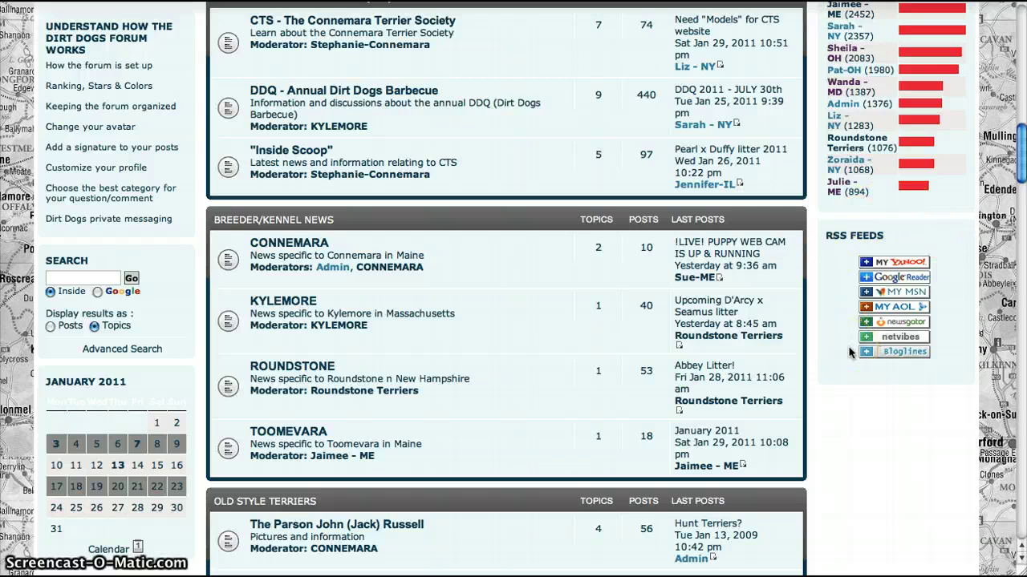
Step: Examine the home page's Attention Please notice, Latest Topics, forum guide links, Search box and monthly calendar
scroll(850, 353, "up", 9)
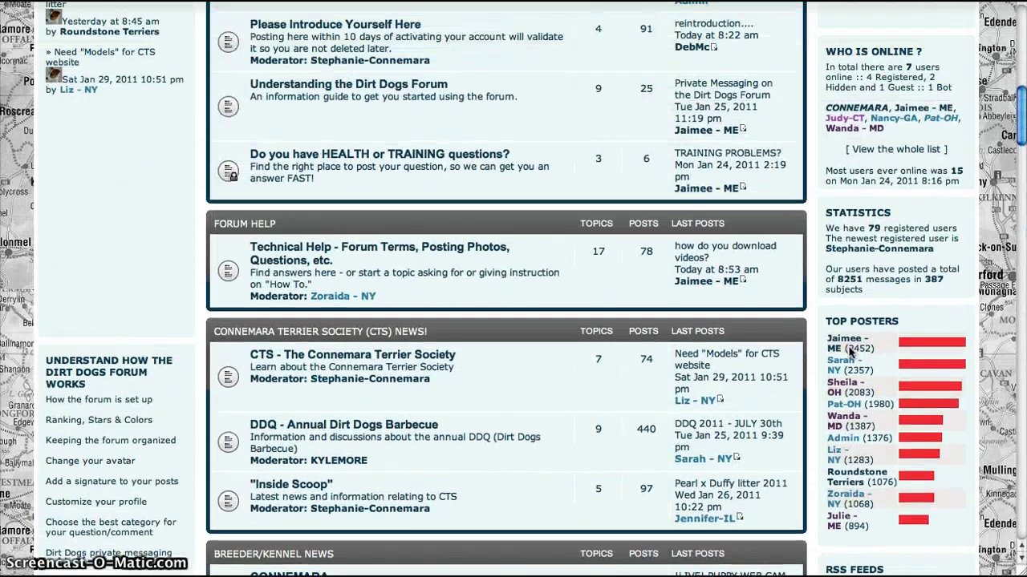
scroll(850, 353, "up", 13)
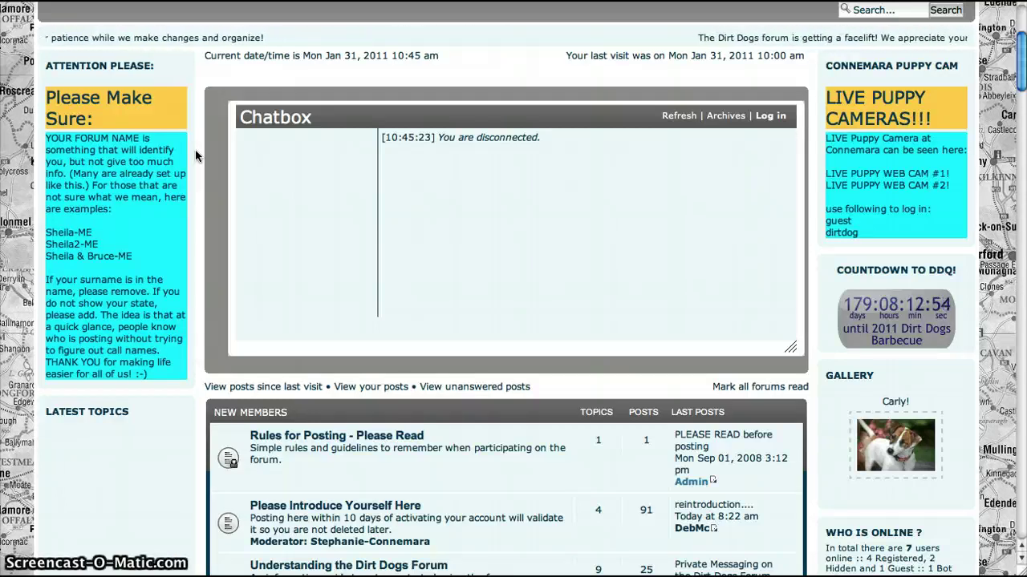
scroll(195, 155, "down", 5)
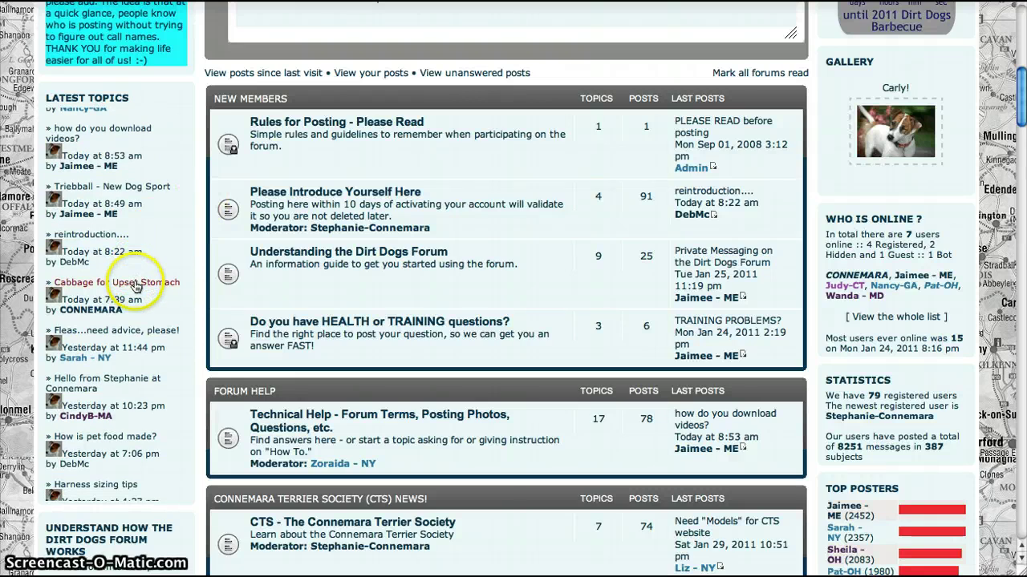
scroll(287, 269, "down", 8)
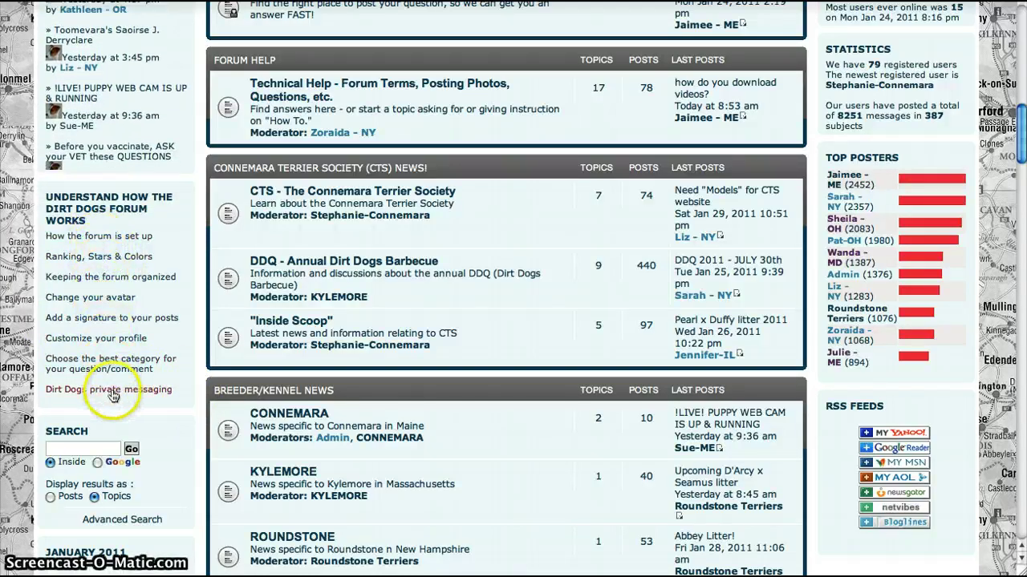
scroll(197, 422, "down", 2)
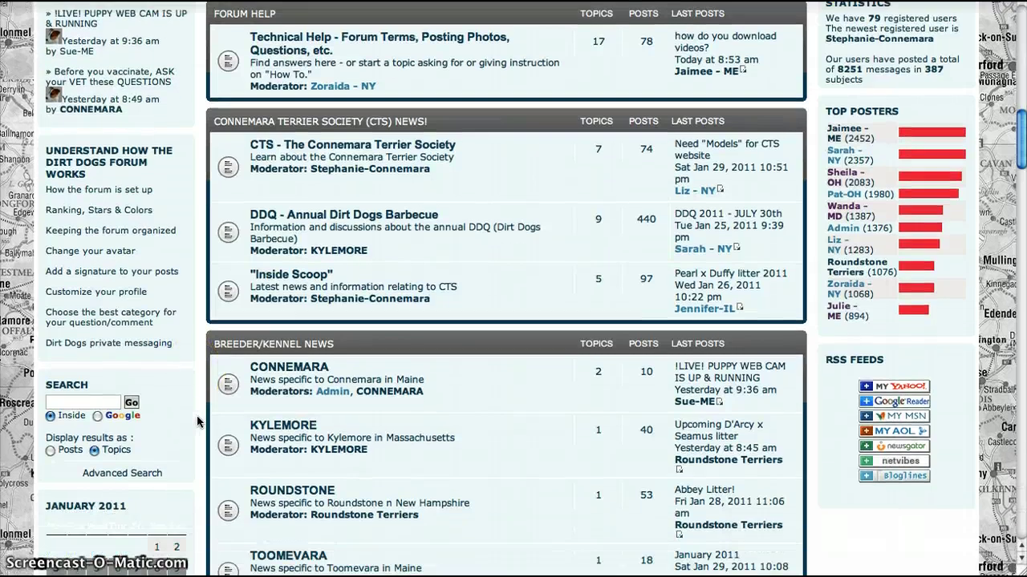
scroll(197, 422, "down", 3)
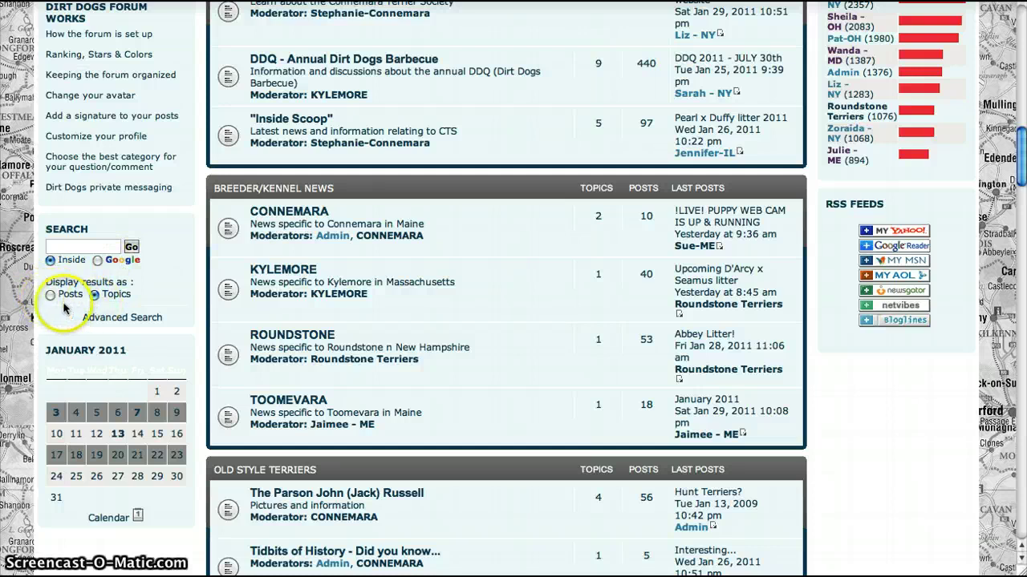
scroll(195, 317, "down", 3)
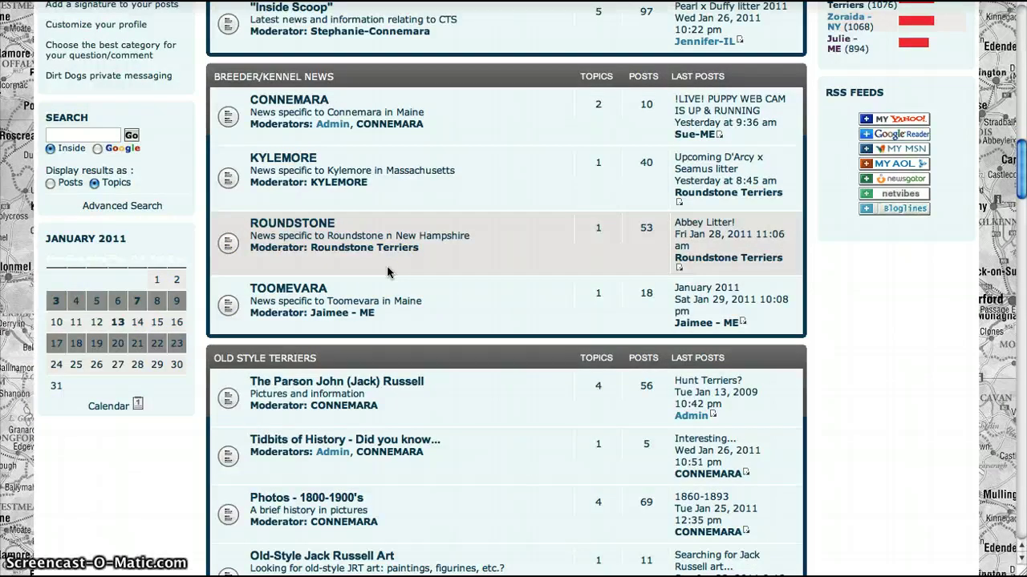
Step: Go back to the Chatbox and view the links below it for recent, own and unanswered posts and for marking forums read
scroll(507, 261, "up", 15)
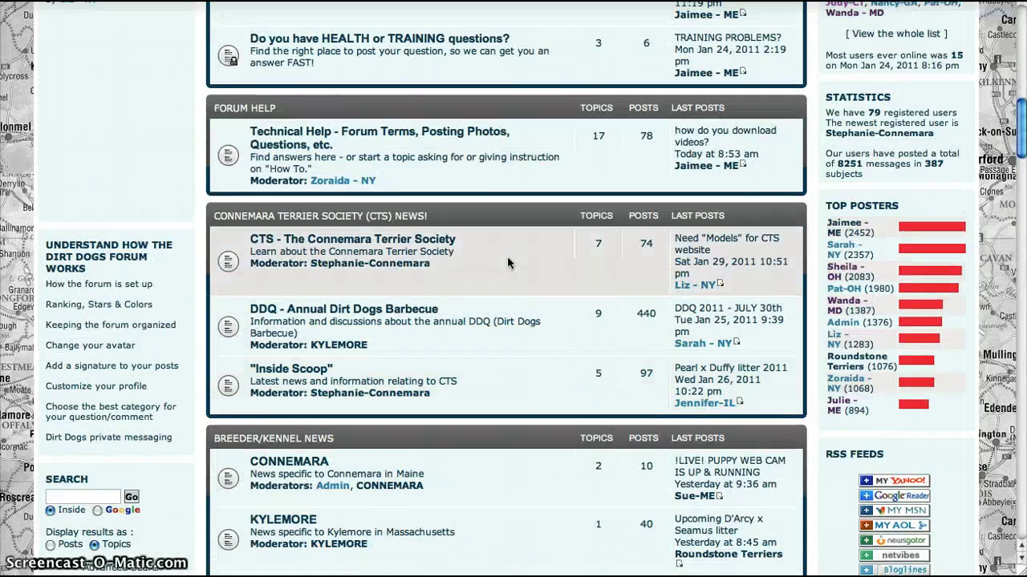
scroll(507, 261, "up", 10)
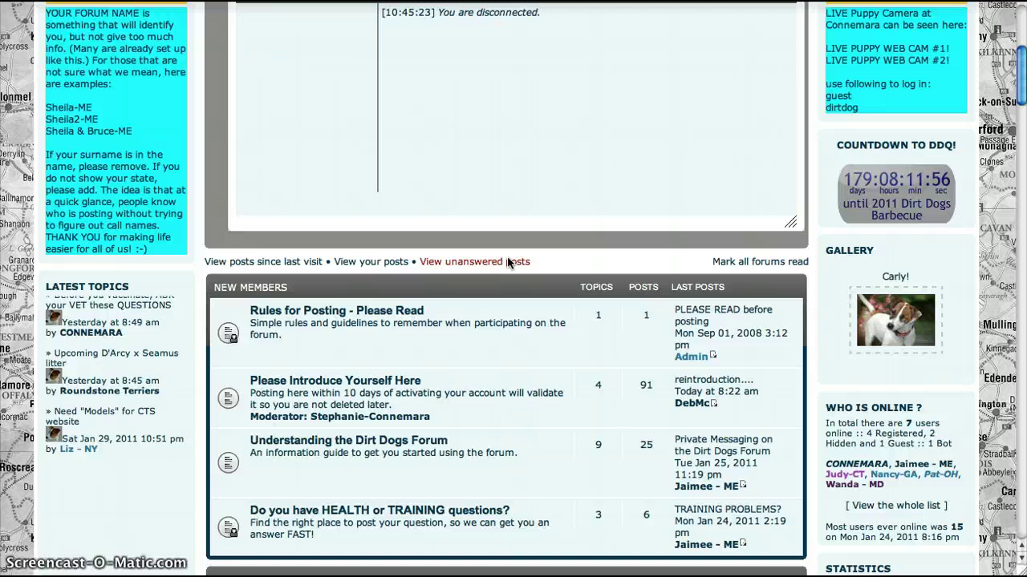
scroll(507, 261, "up", 1)
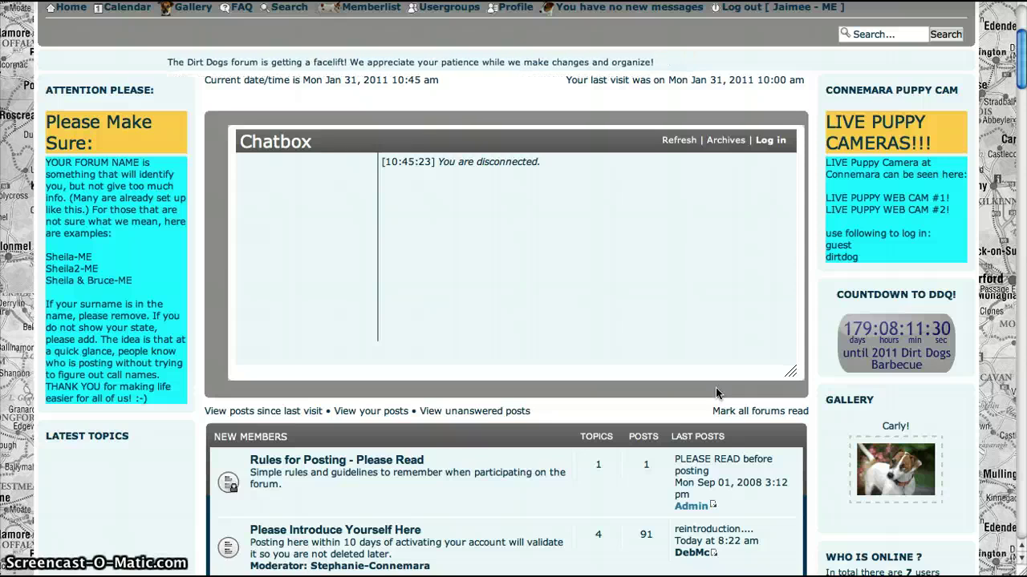
Step: Open the Please Introduce Yourself Here forum from the New Members section and view its introduction topics
scroll(716, 392, "down", 3)
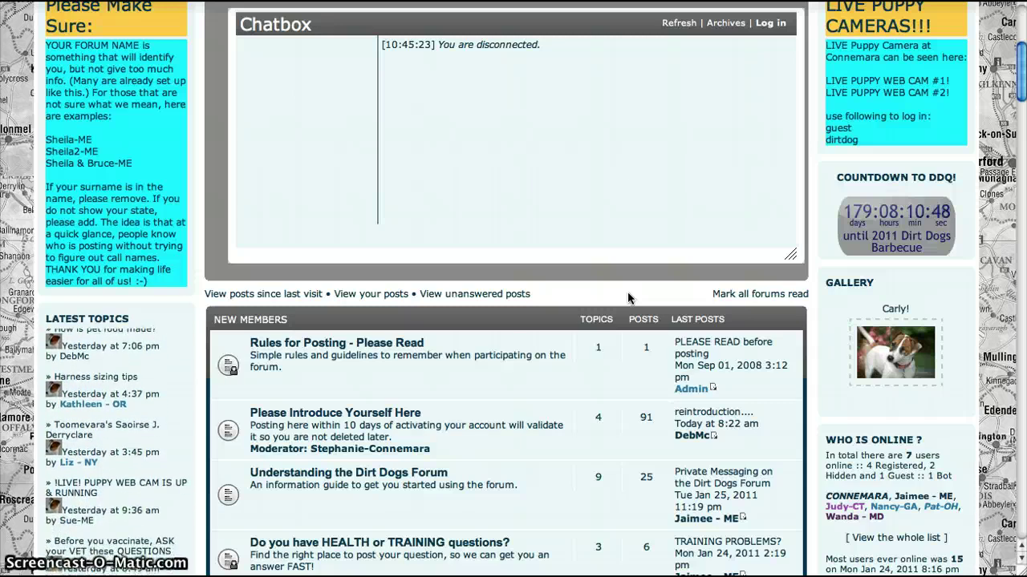
scroll(628, 297, "down", 5)
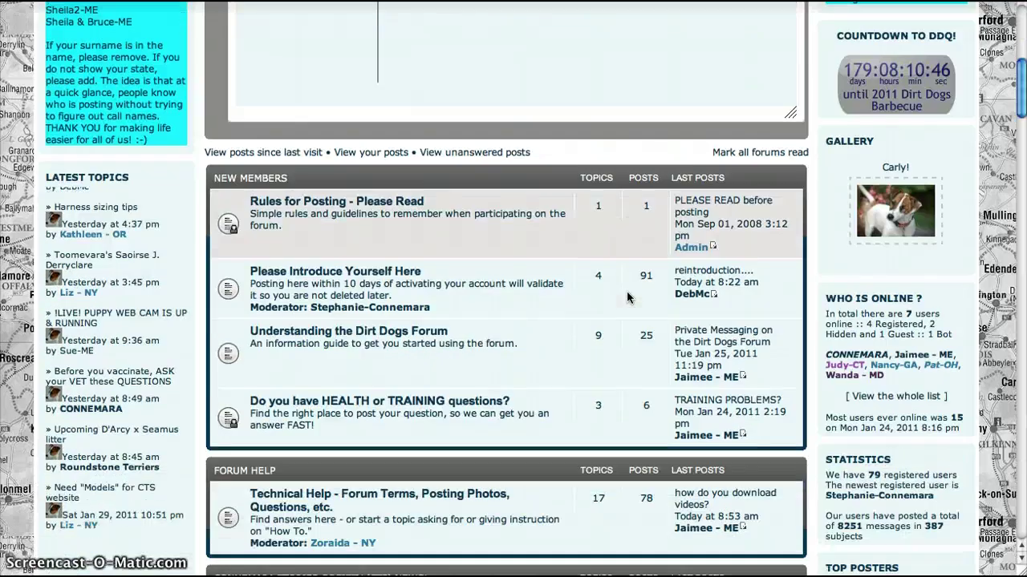
scroll(628, 297, "down", 1)
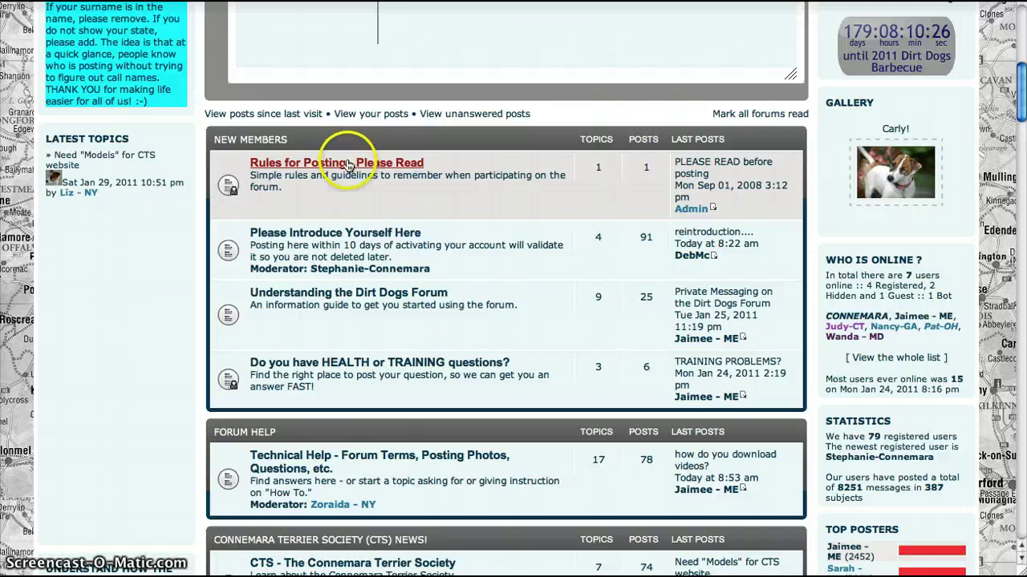
left_click(346, 235)
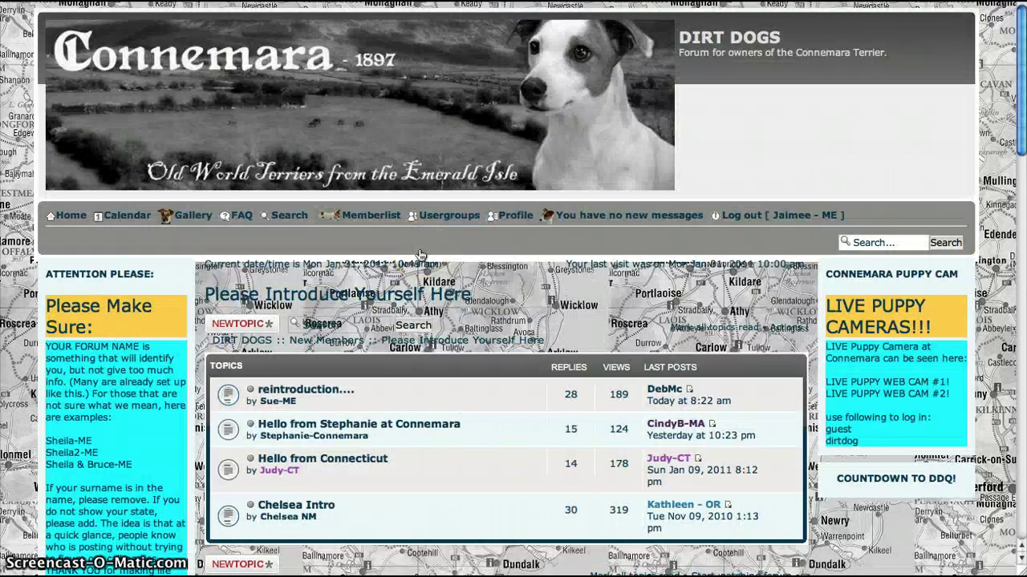
scroll(413, 248, "down", 2)
scroll(419, 255, "down", 2)
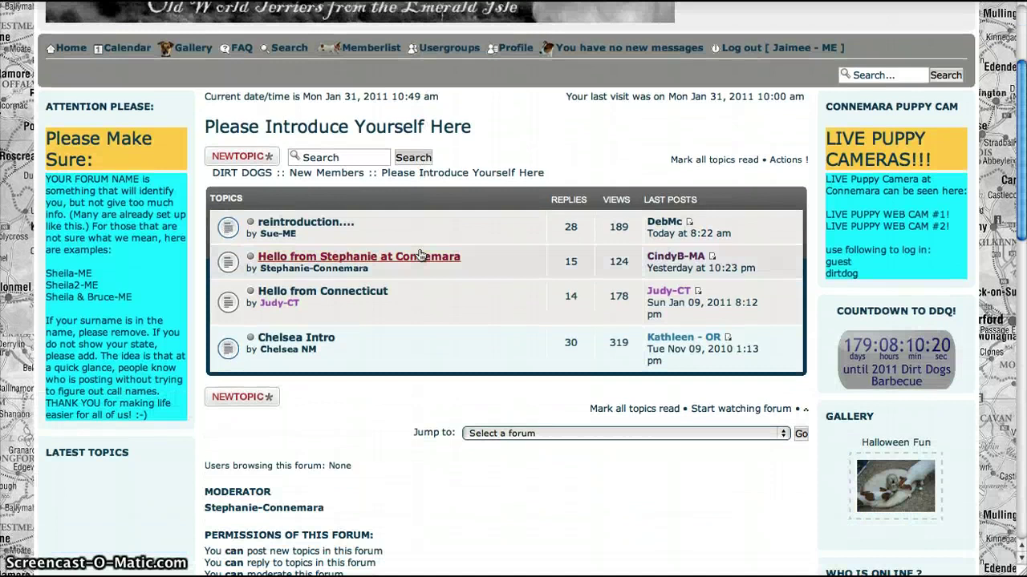
left_click(389, 378)
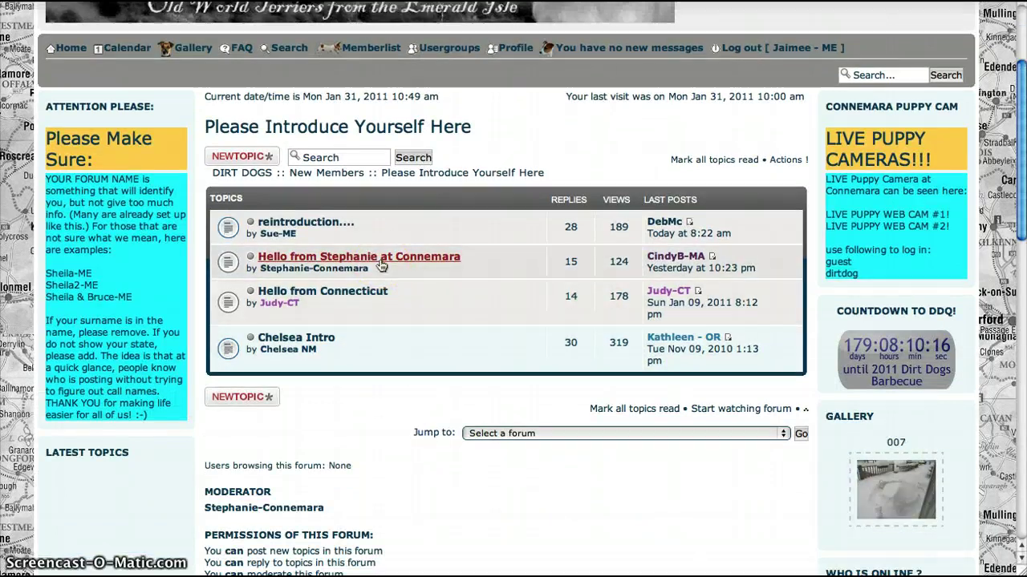
left_click(308, 211)
left_click(313, 206)
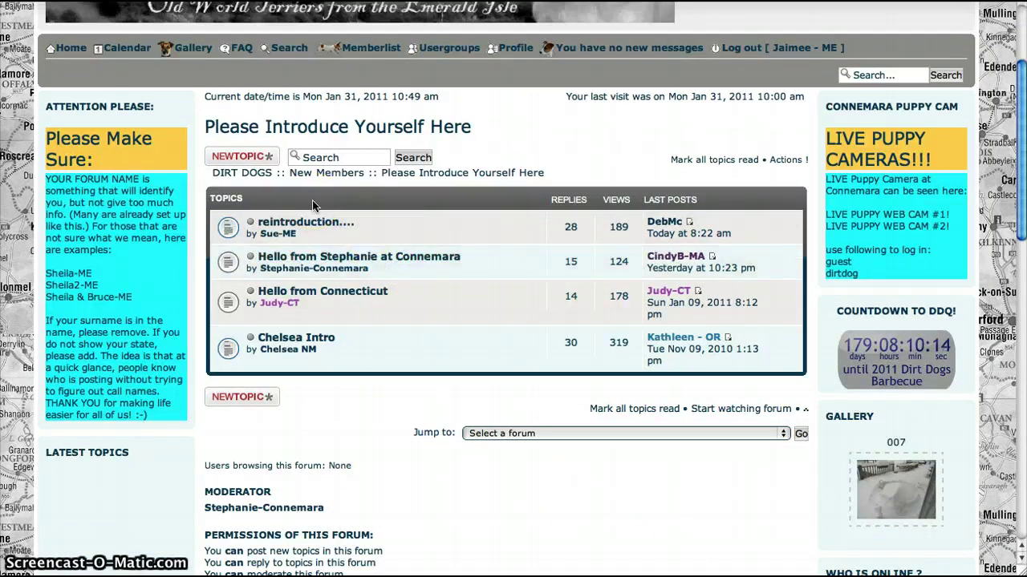
Step: Return to the DIRT DOGS forum index and review the forums in the New Members section
left_click(251, 176)
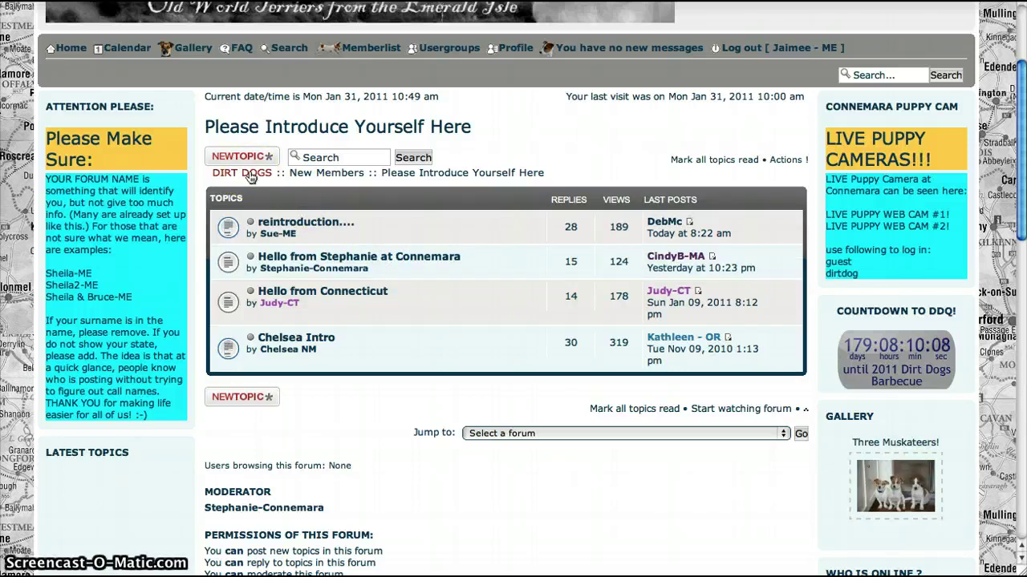
left_click(251, 177)
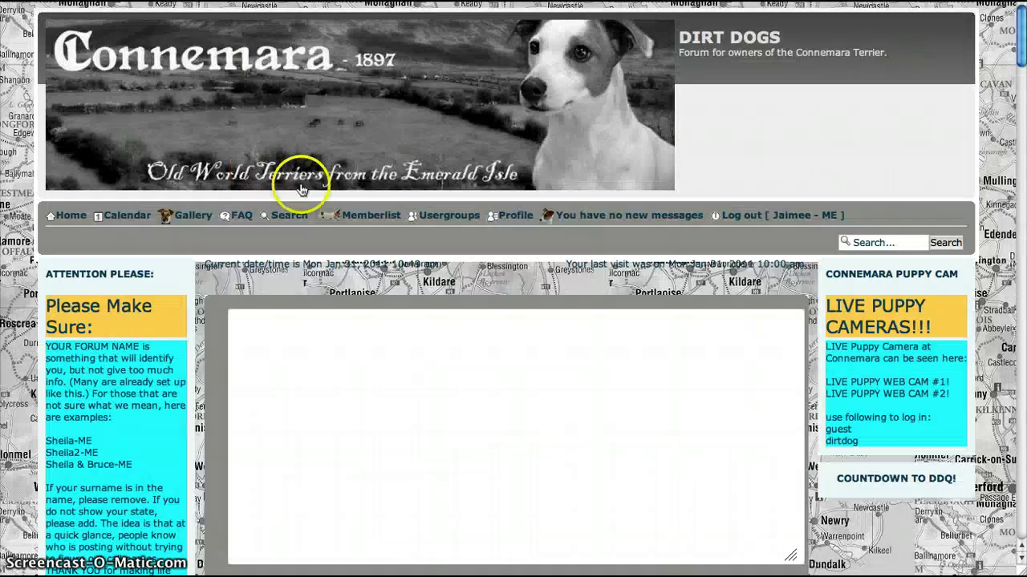
scroll(481, 293, "down", 5)
scroll(492, 296, "down", 4)
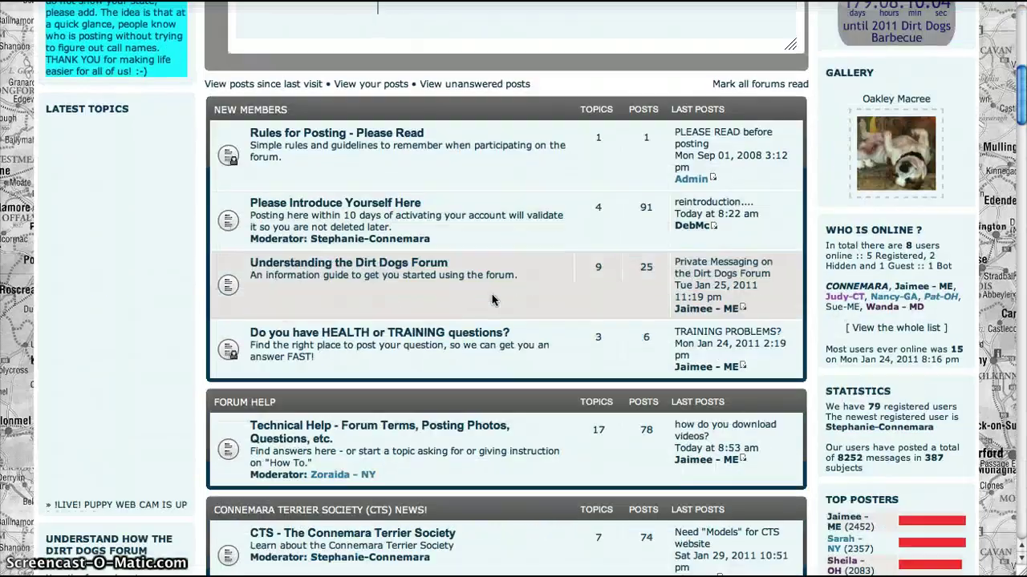
left_click(348, 136)
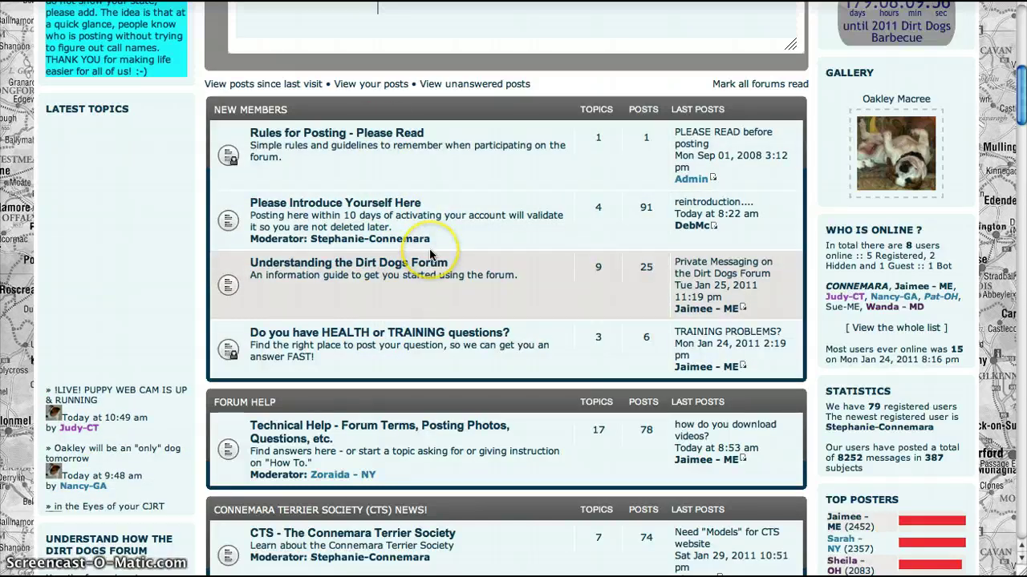
Step: Open the Technical Help forum under Forum Help and look through its information topics down to the Forum Glossary
scroll(429, 253, "down", 5)
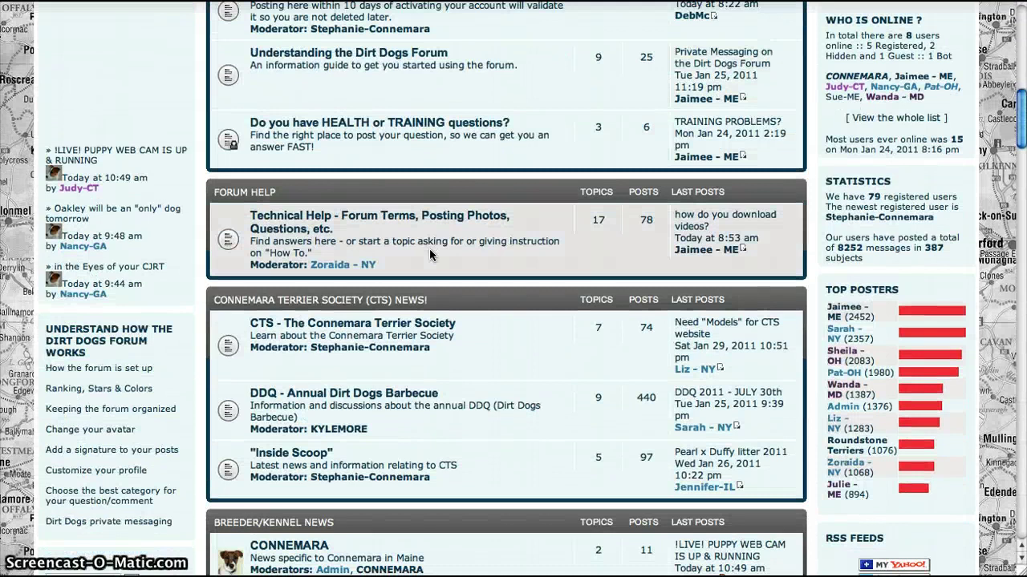
scroll(430, 253, "down", 2)
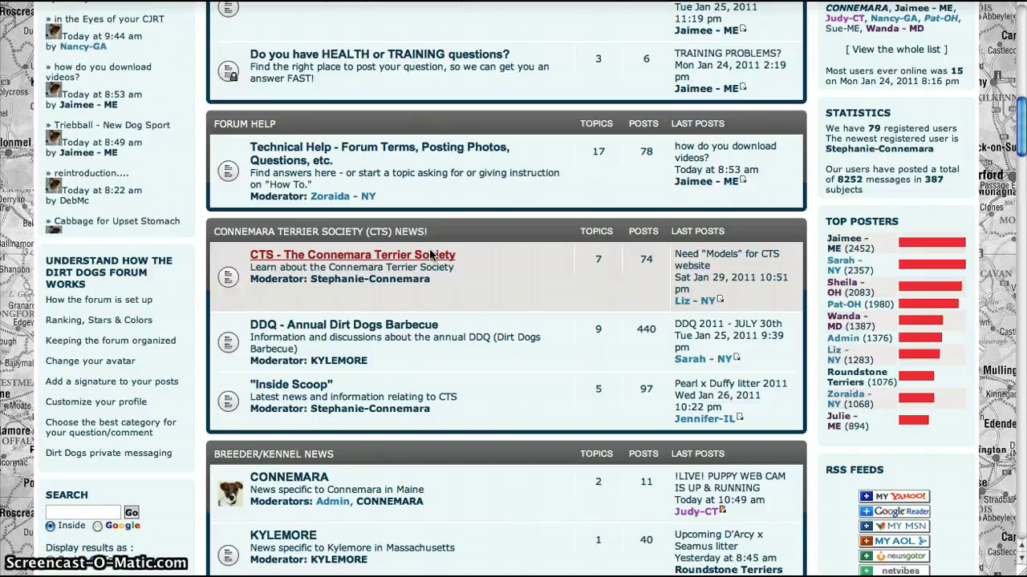
left_click(319, 161)
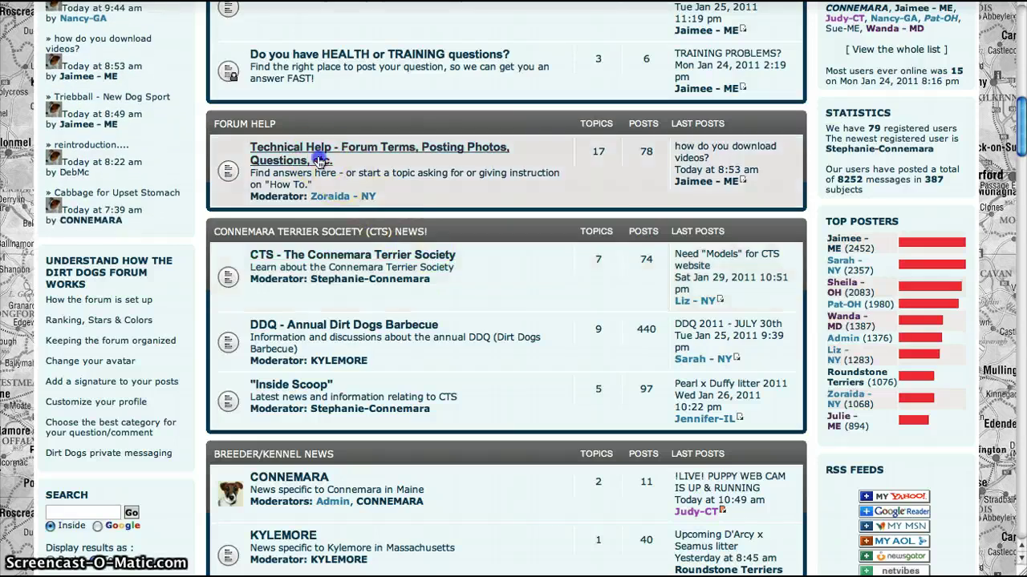
scroll(518, 236, "down", 5)
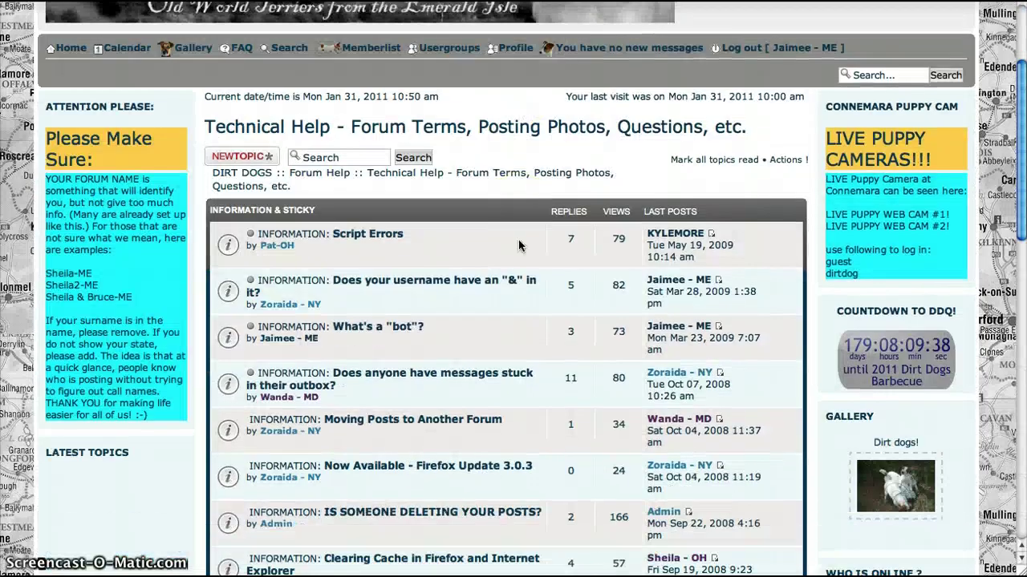
scroll(518, 239, "down", 6)
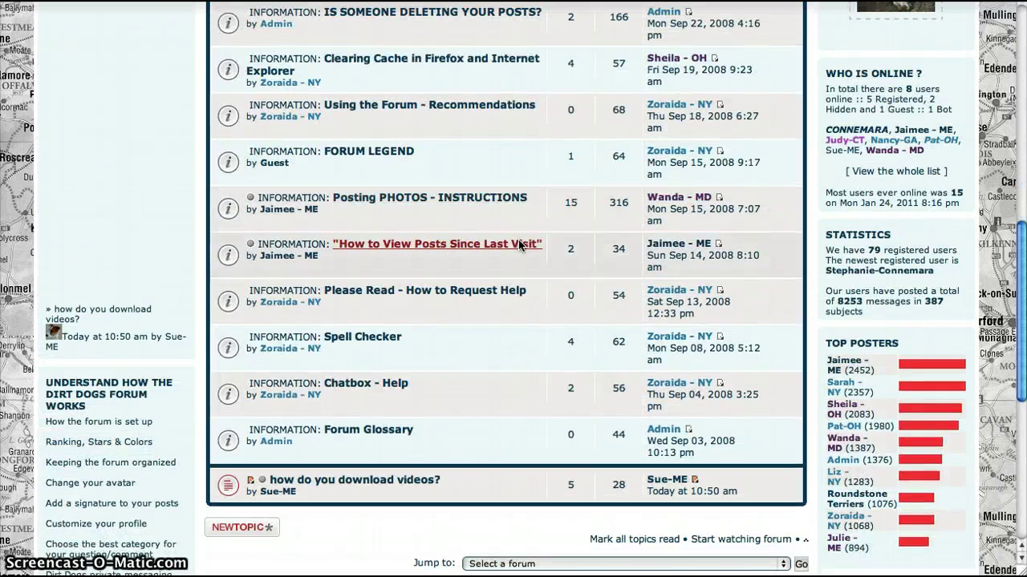
Step: Look back over the Technical Help forum's information topics, from Script Errors down to the Forum Glossary
scroll(519, 244, "up", 3)
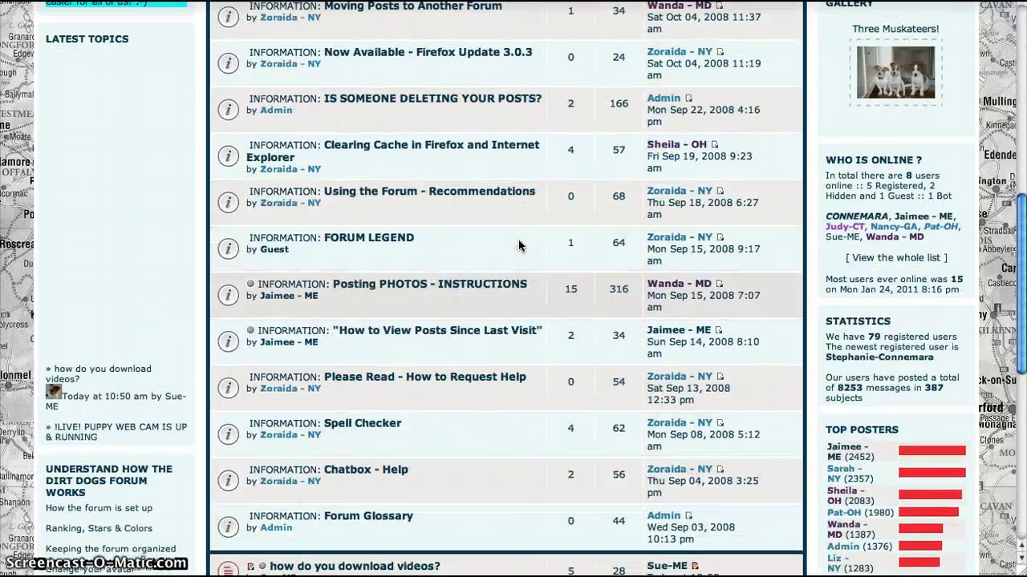
scroll(518, 245, "up", 2)
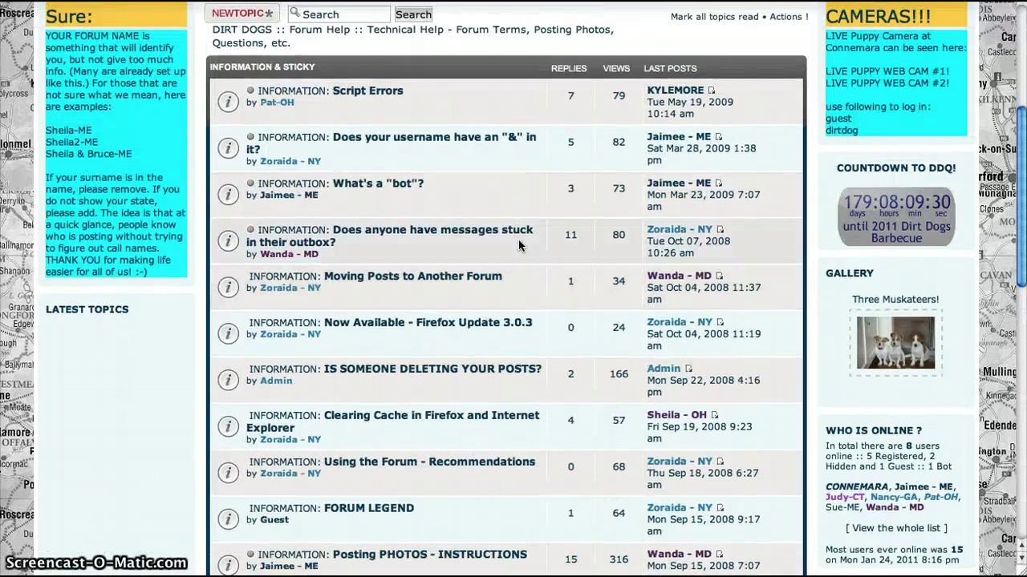
scroll(518, 245, "down", 1)
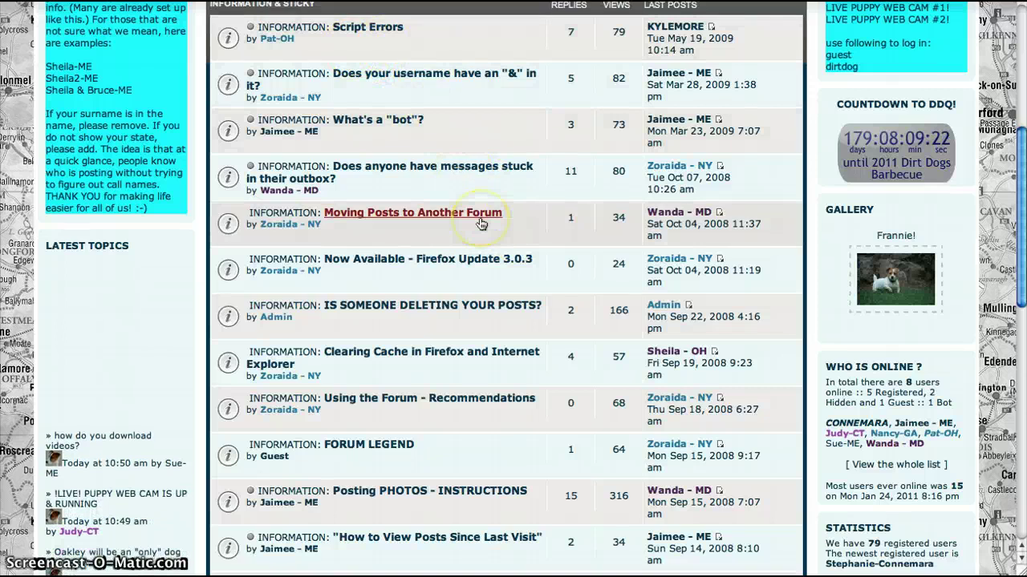
scroll(480, 224, "down", 2)
scroll(479, 224, "down", 2)
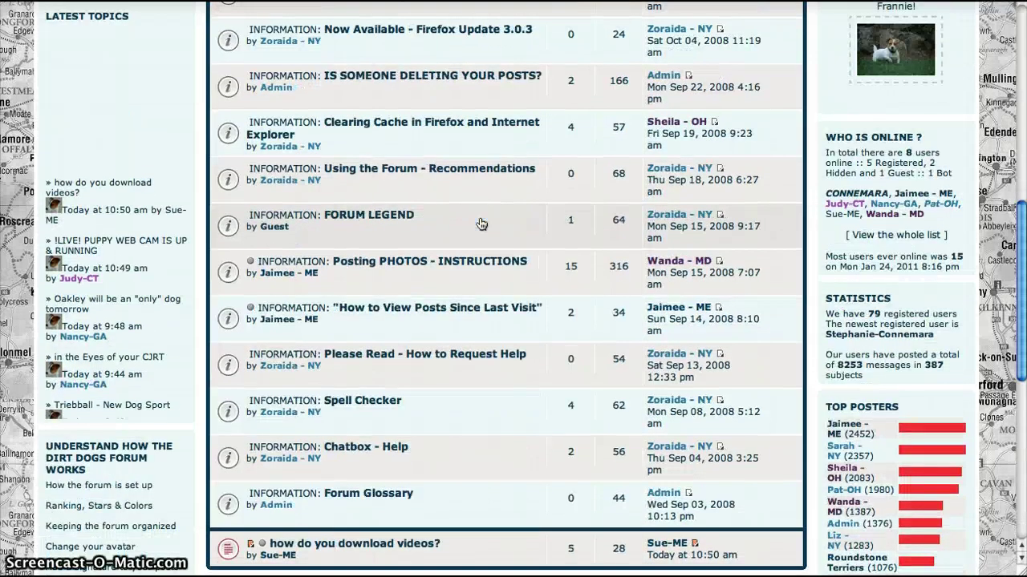
scroll(480, 224, "down", 1)
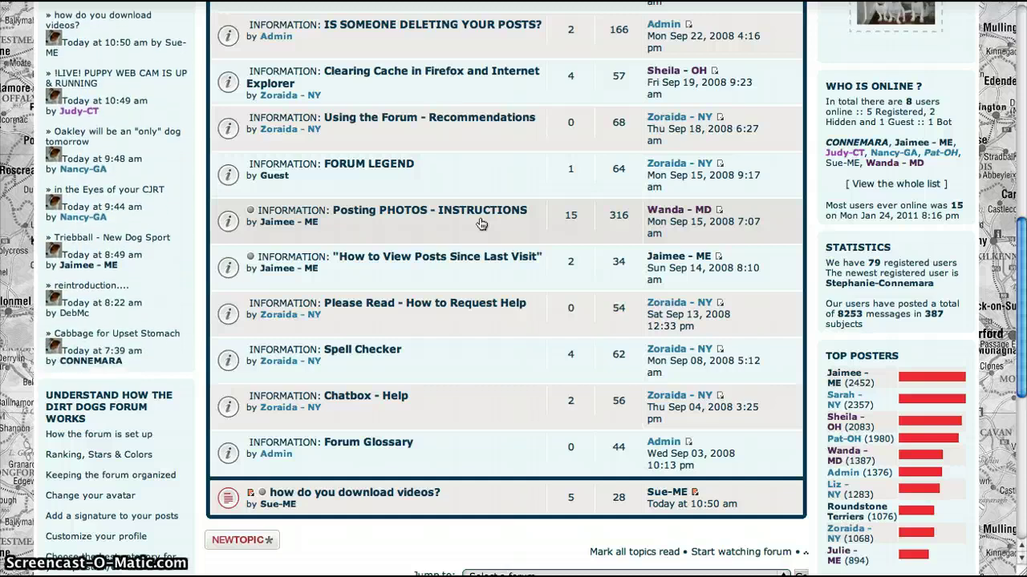
Step: Return to the DIRT DOGS forum index and view the Connemara Terrier Society (CTS) News and Breeder/Kennel News forums
scroll(480, 223, "up", 6)
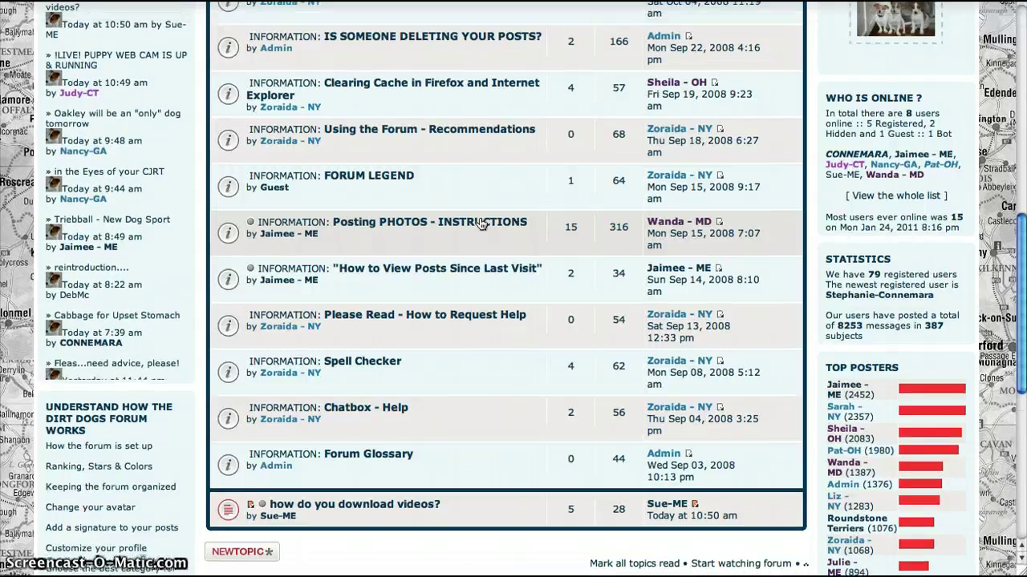
scroll(479, 224, "up", 3)
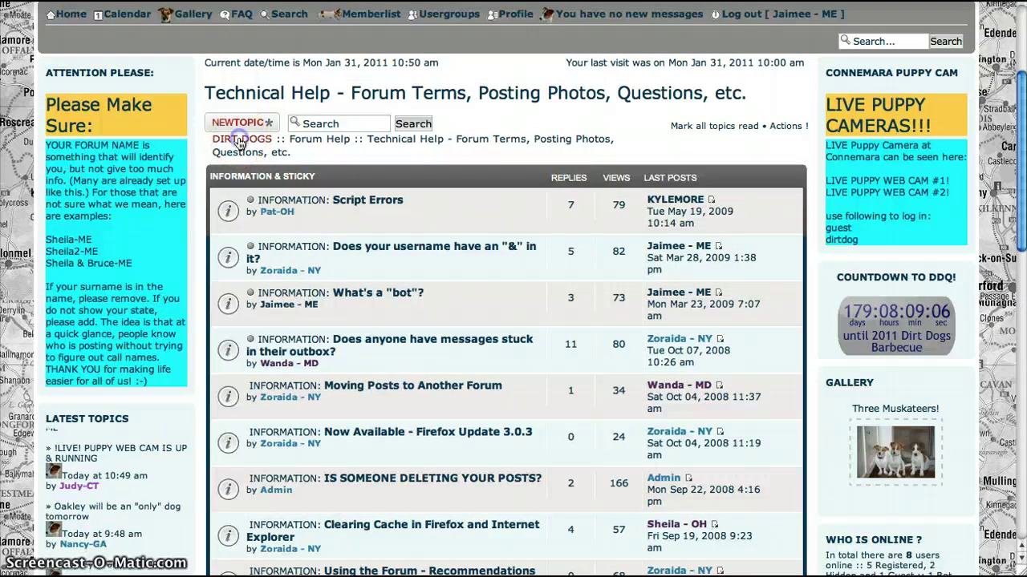
left_click(240, 142)
scroll(600, 252, "down", 7)
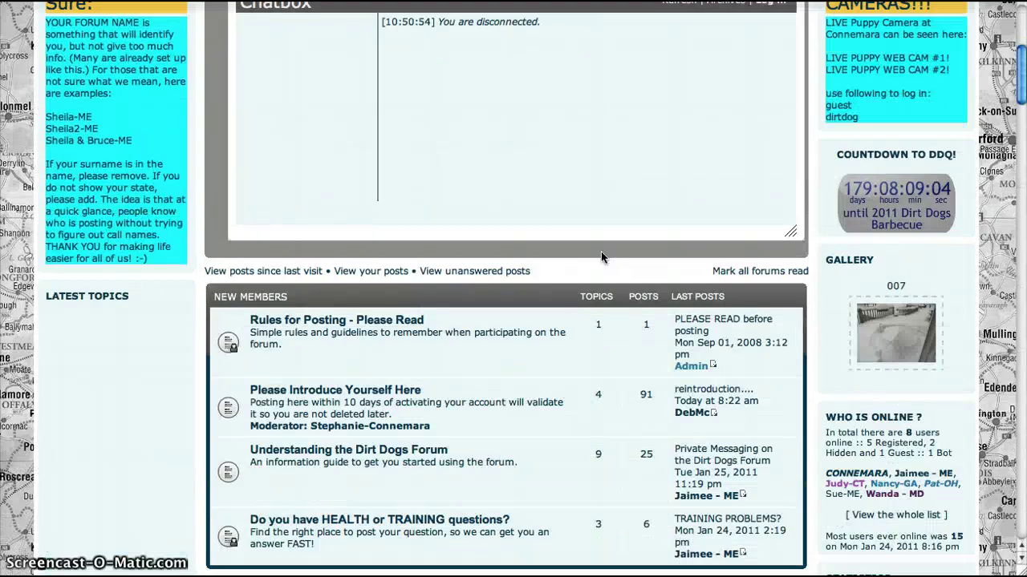
scroll(602, 256, "down", 10)
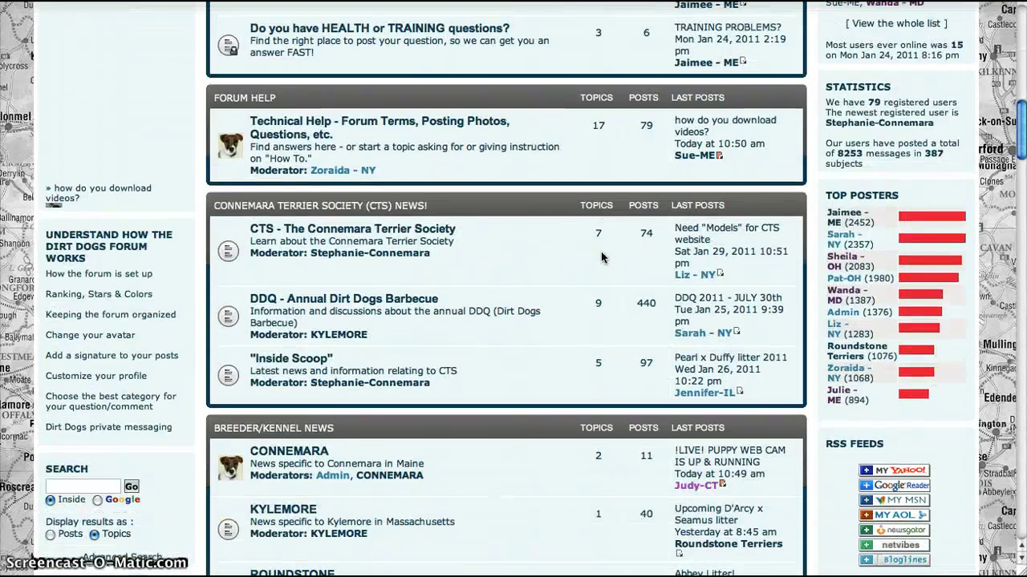
scroll(601, 256, "down", 2)
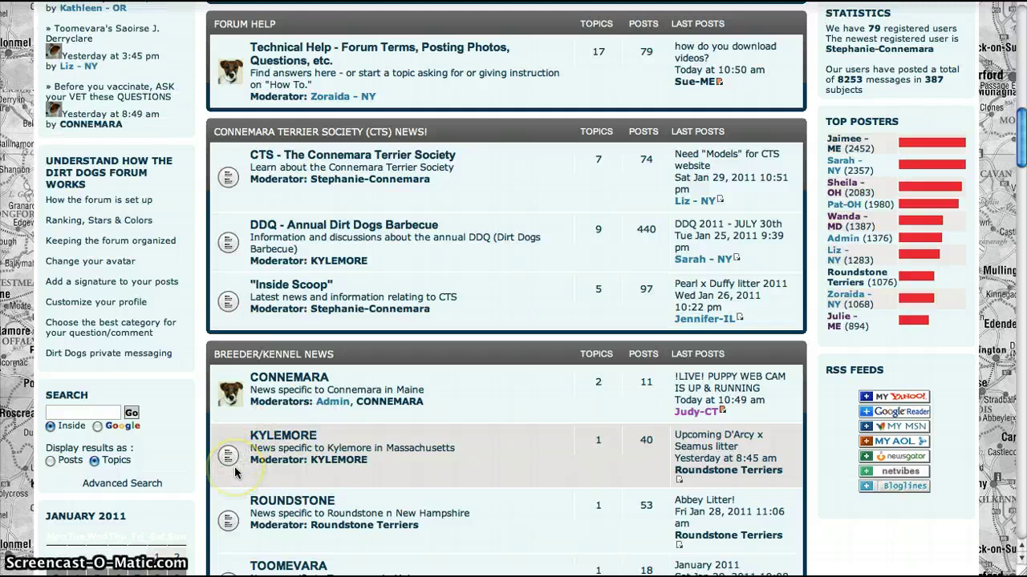
scroll(498, 433, "down", 1)
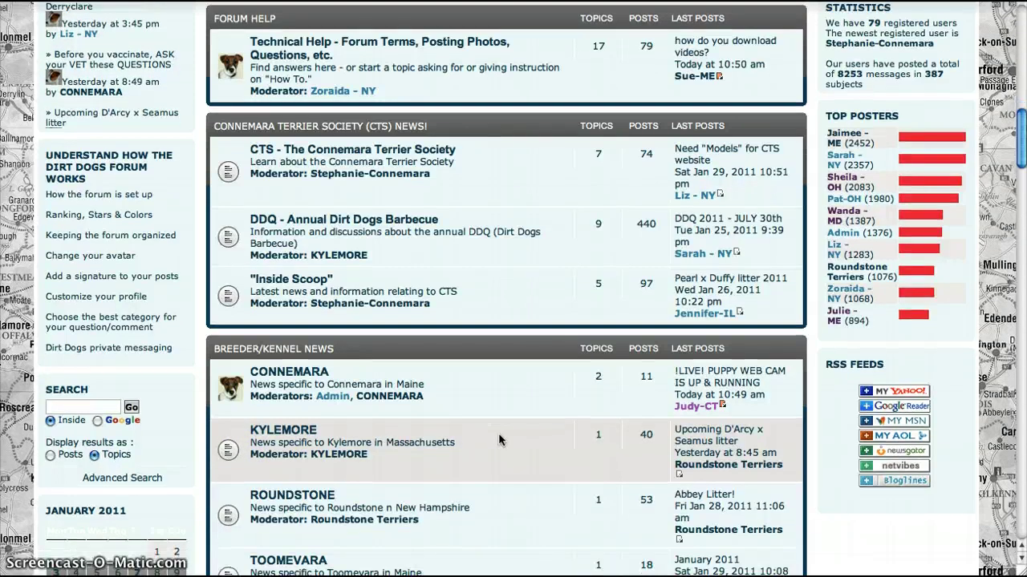
Step: View the forums in the Old Style Terriers and My Wonderful Dog! categories of the index
scroll(498, 433, "down", 6)
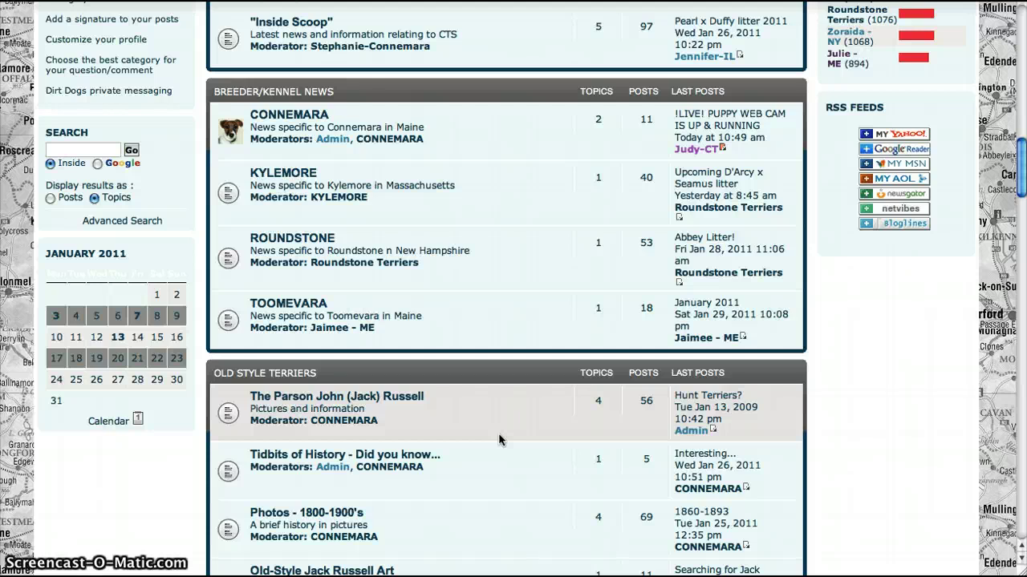
scroll(498, 433, "down", 5)
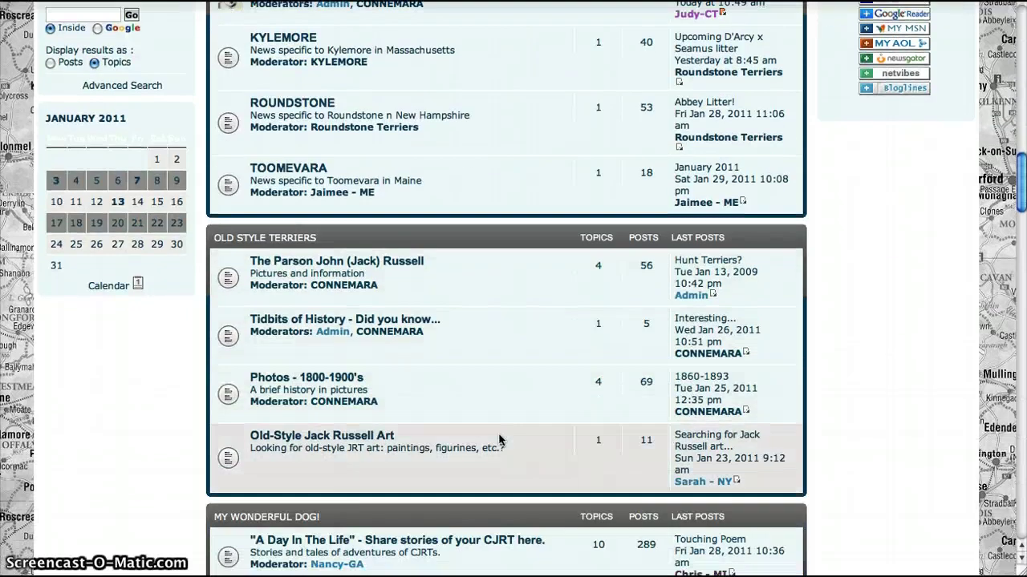
scroll(498, 433, "down", 1)
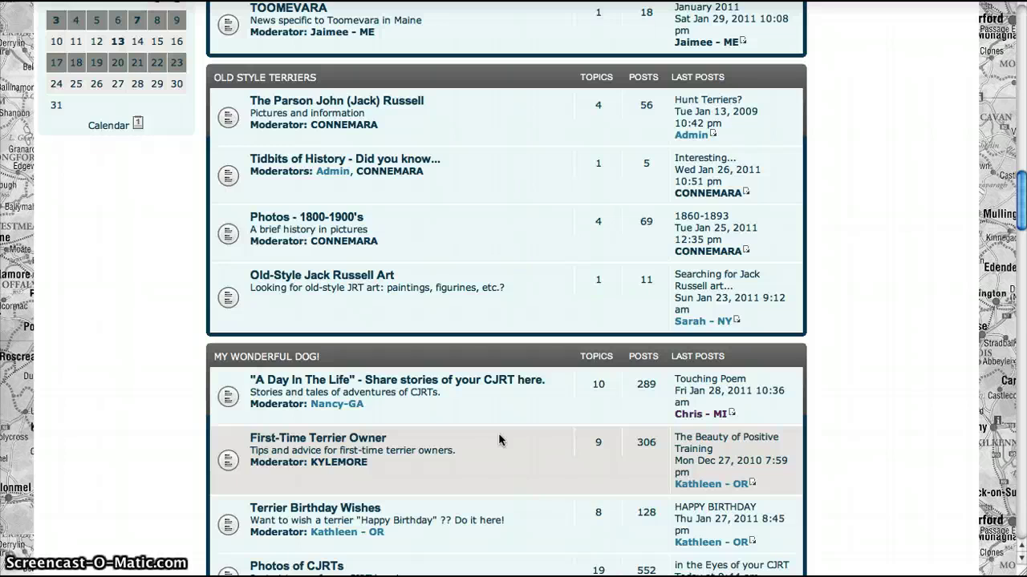
scroll(498, 439, "down", 5)
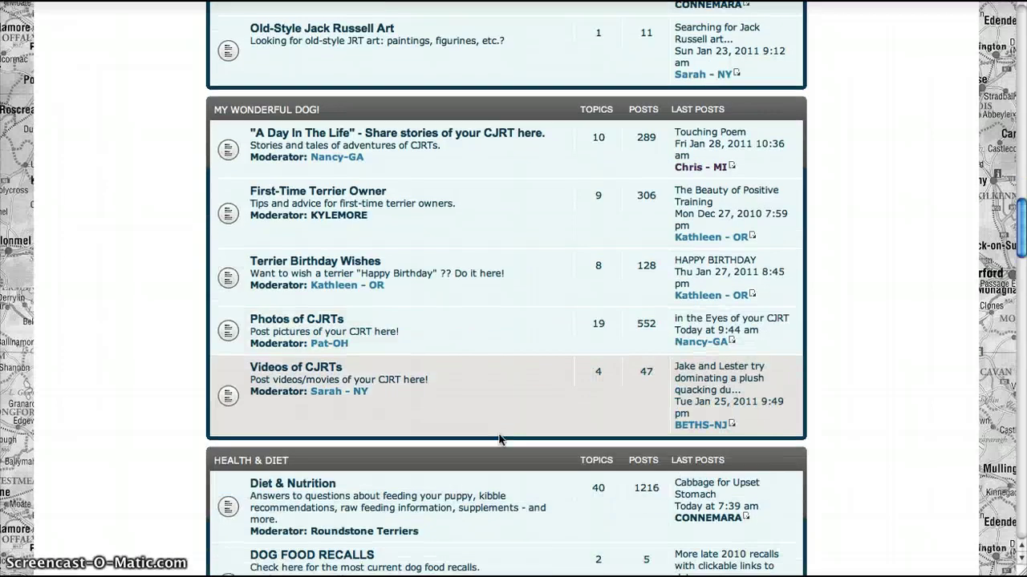
Step: Review the Health & Diet forums, from Diet & Nutrition through MINOR Health Issues/Concerns to Vaccines
scroll(498, 439, "down", 2)
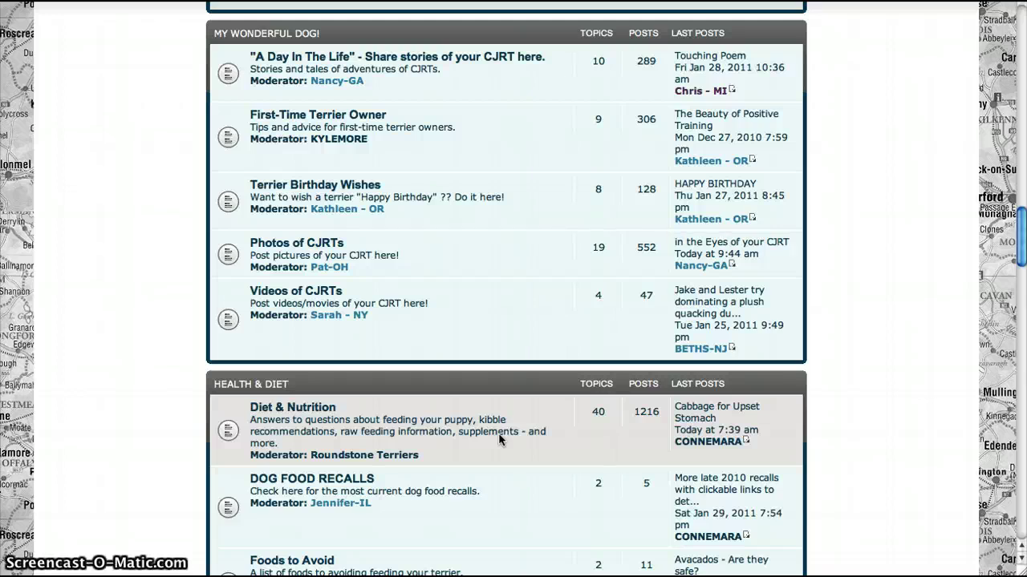
scroll(498, 438, "down", 4)
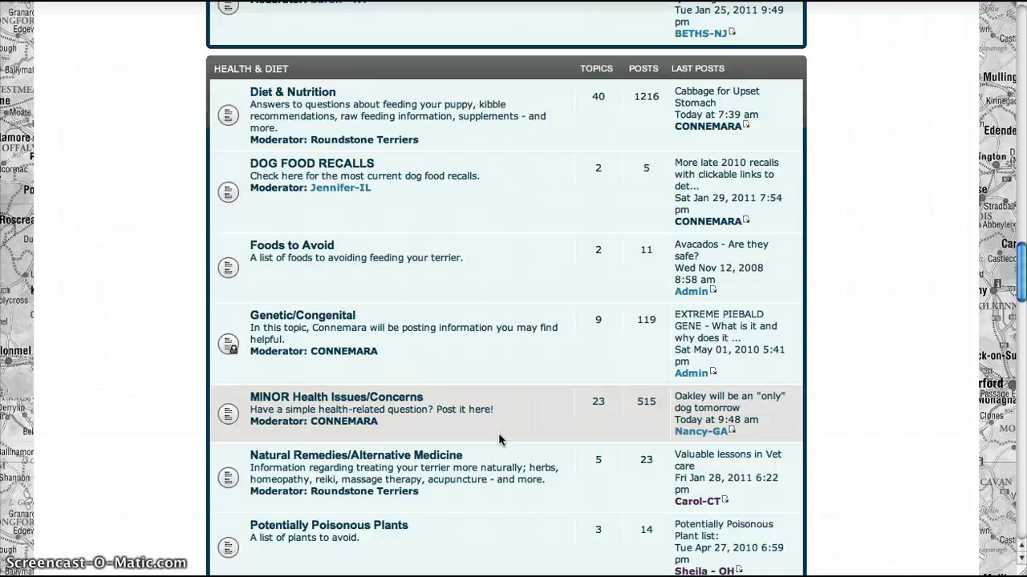
scroll(498, 439, "down", 1)
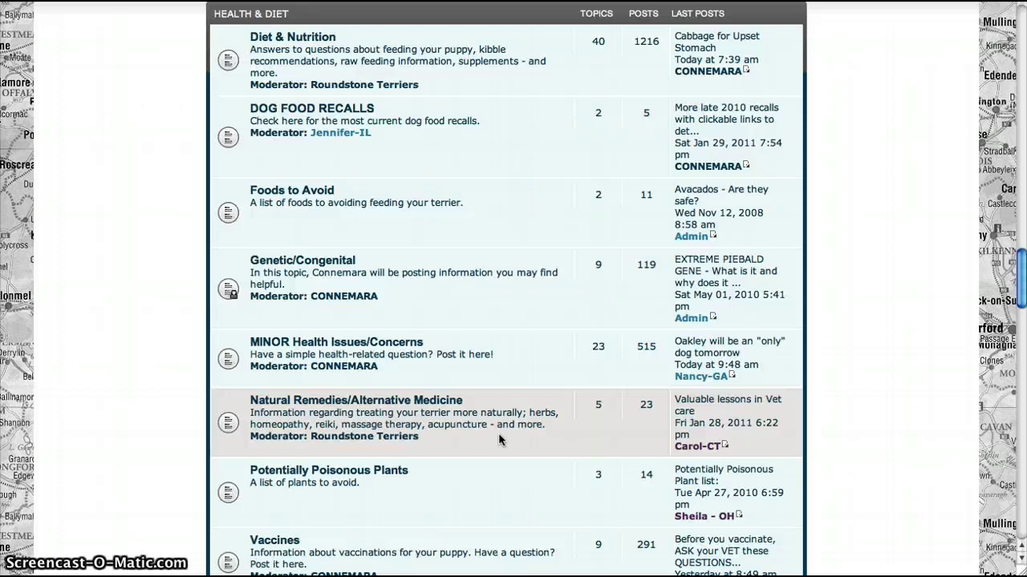
left_click(449, 291)
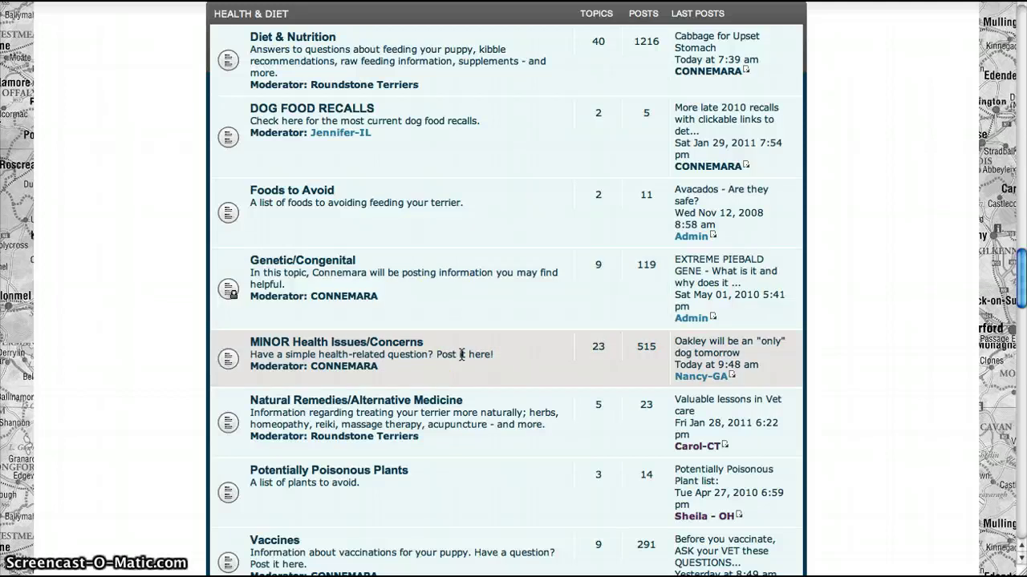
scroll(461, 354, "down", 3)
left_click(458, 367)
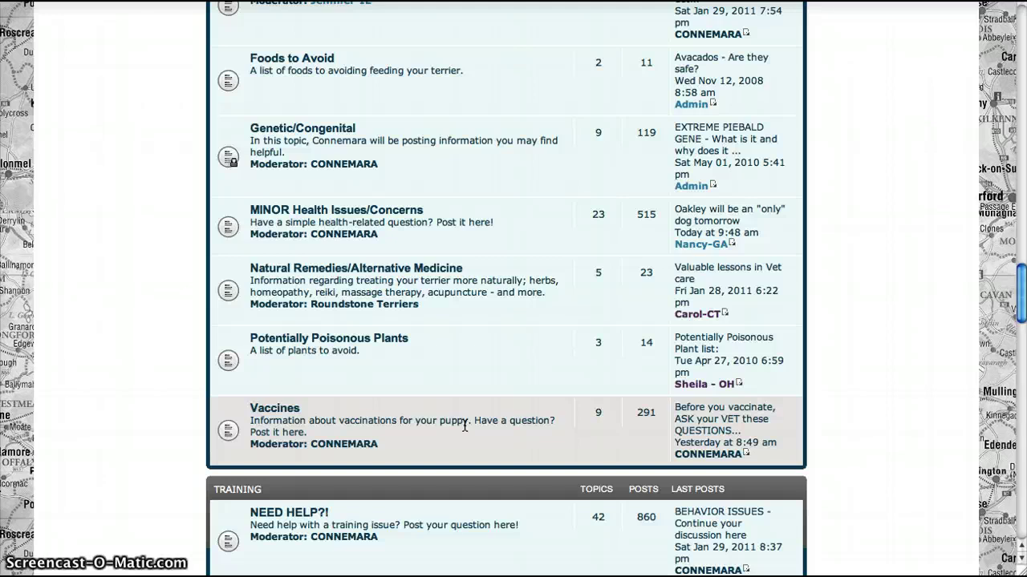
Step: Review the Training forums, from NEED HELP?! to Training the Adolescent Dog
scroll(464, 426, "down", 5)
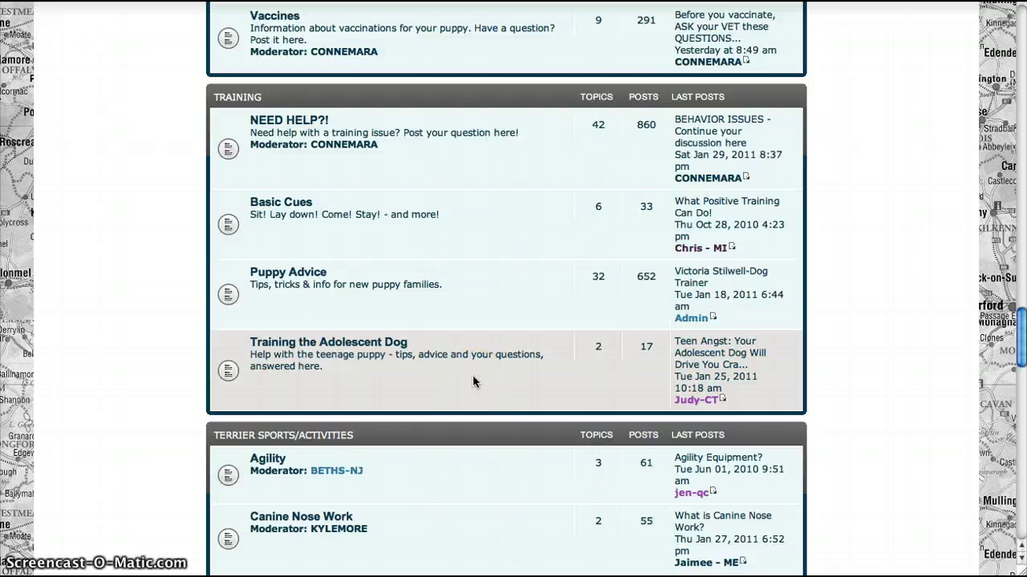
scroll(473, 381, "up", 1)
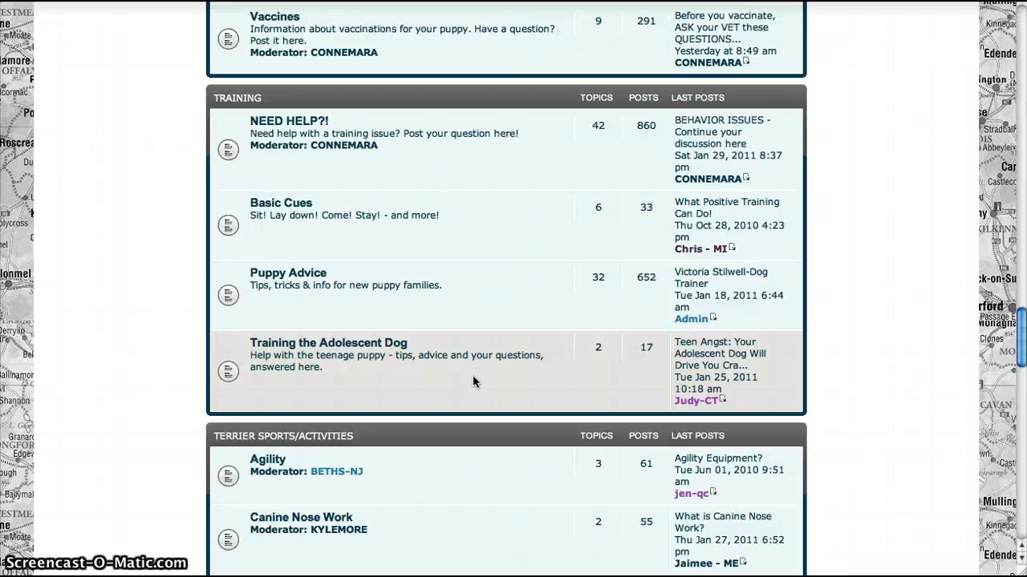
scroll(472, 377, "down", 3)
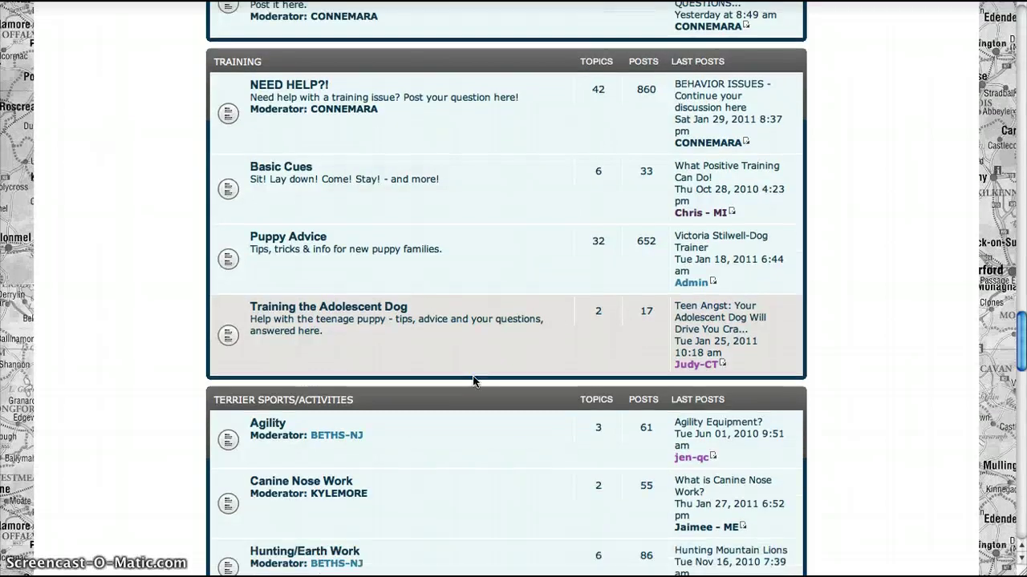
Step: Look through the Terrier Sports/Activities forums, from Agility down to Working Dog
scroll(472, 381, "down", 10)
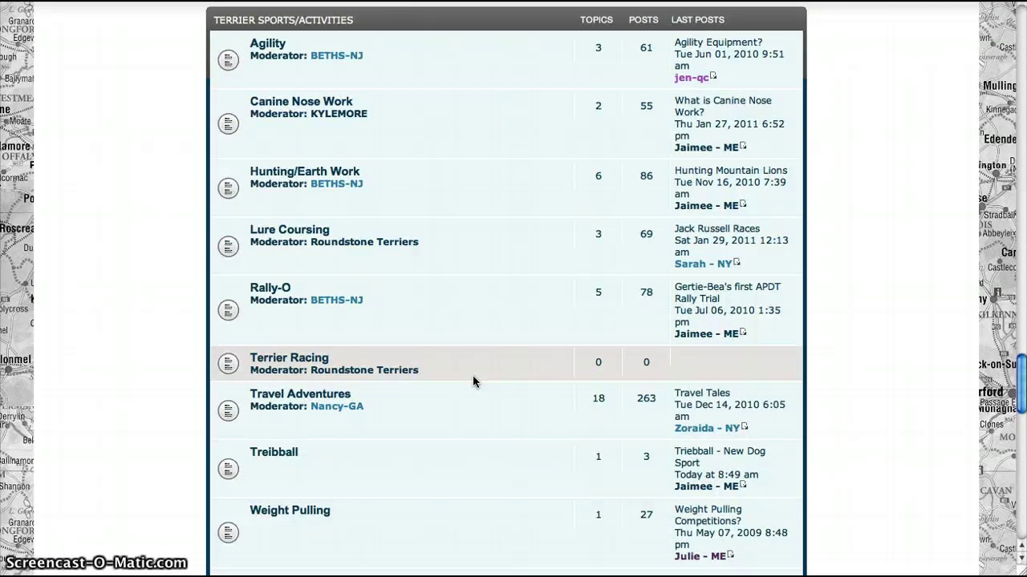
left_click(485, 337)
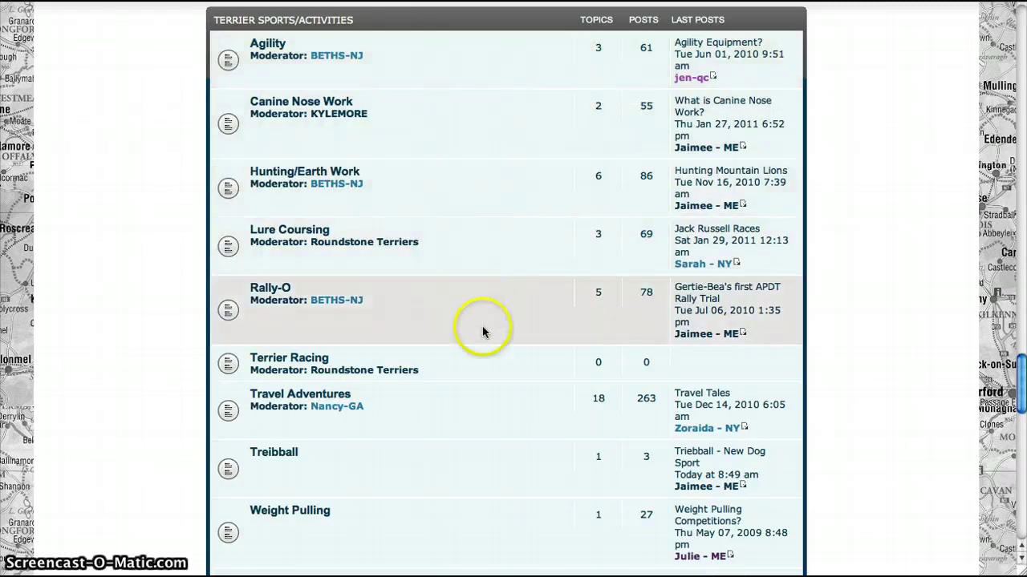
scroll(473, 488, "down", 1)
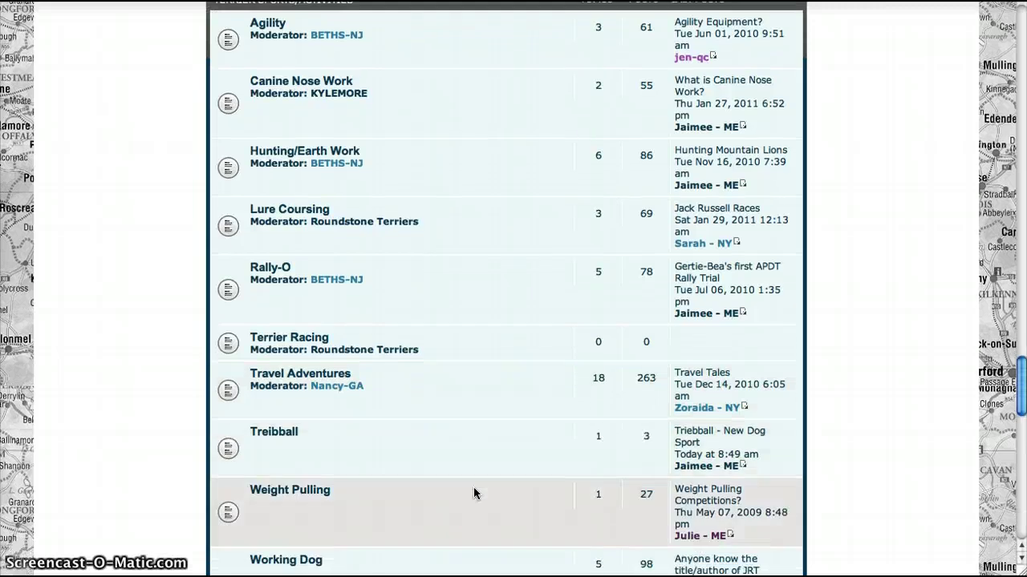
scroll(473, 494, "down", 2)
scroll(473, 494, "up", 3)
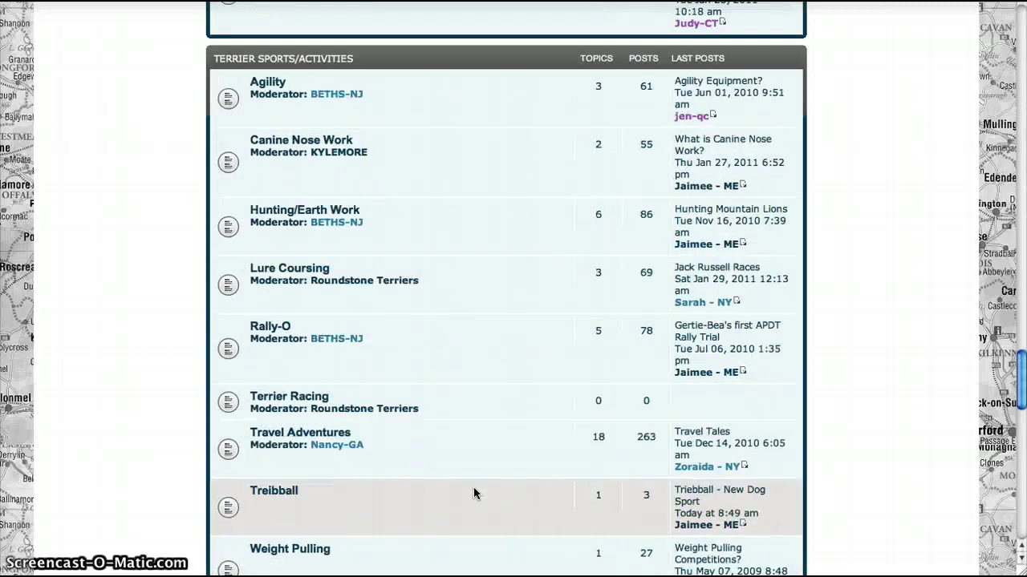
scroll(473, 494, "up", 1)
scroll(473, 493, "down", 2)
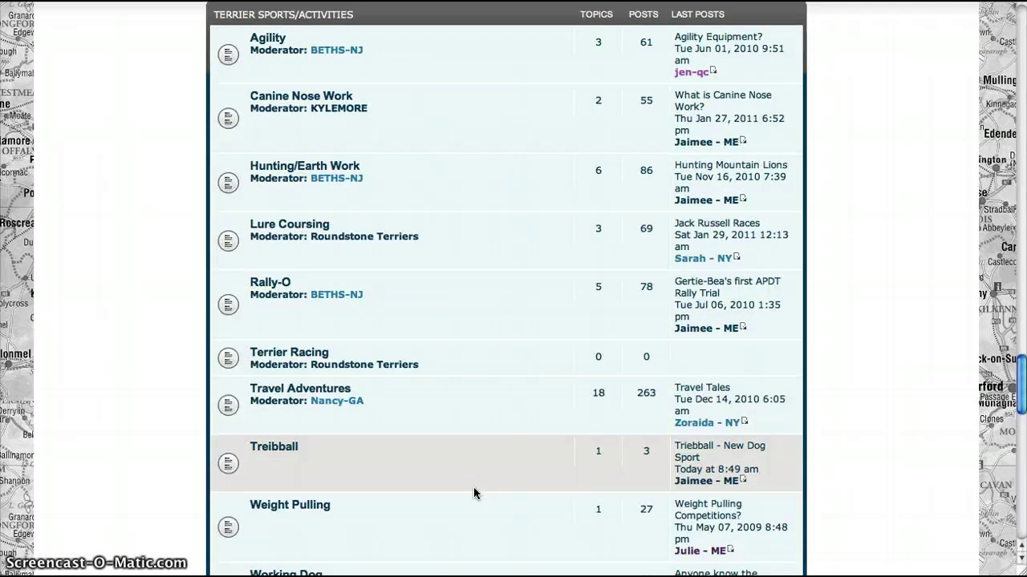
scroll(473, 489, "down", 3)
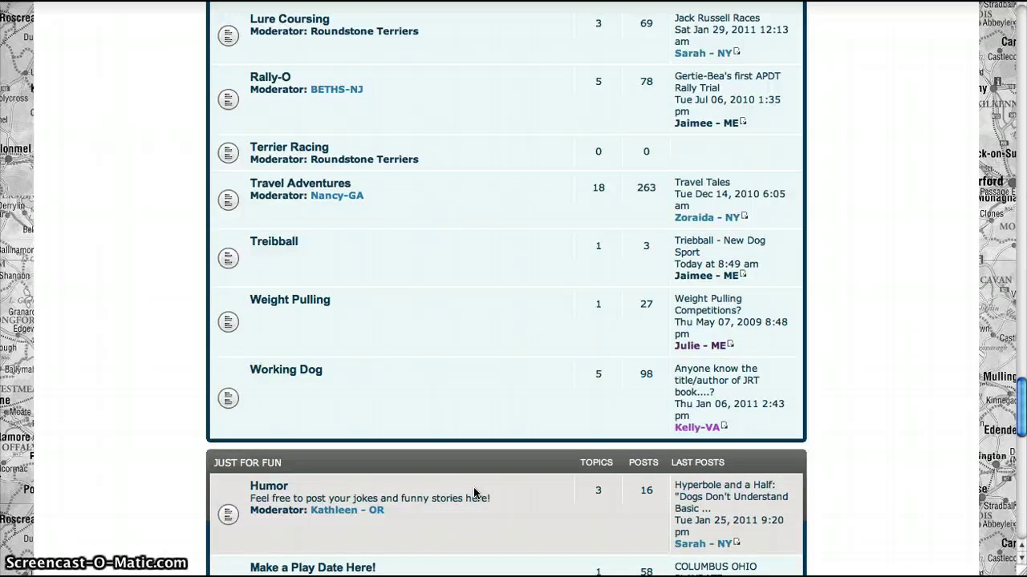
Step: View the remaining index categories, from Just for Fun and Resource Area to Forum Requests and Anything But Dogs
scroll(474, 494, "down", 5)
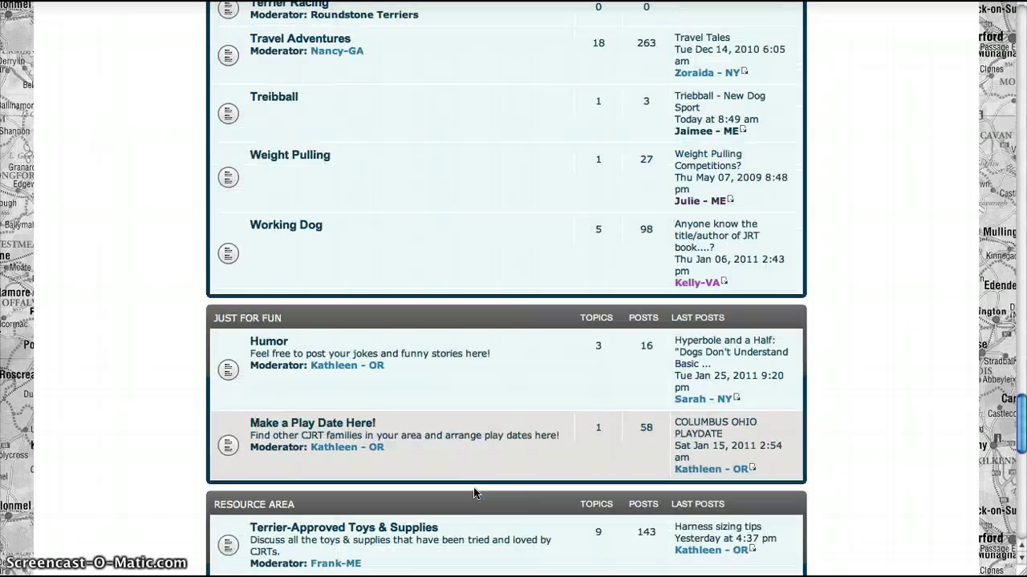
scroll(473, 491, "down", 1)
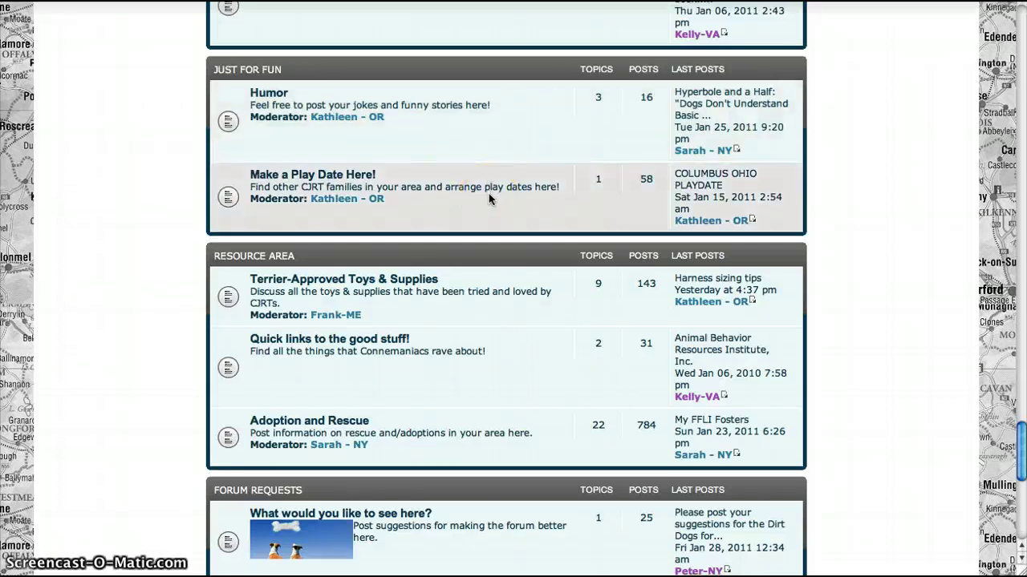
scroll(488, 194, "down", 2)
scroll(489, 199, "down", 2)
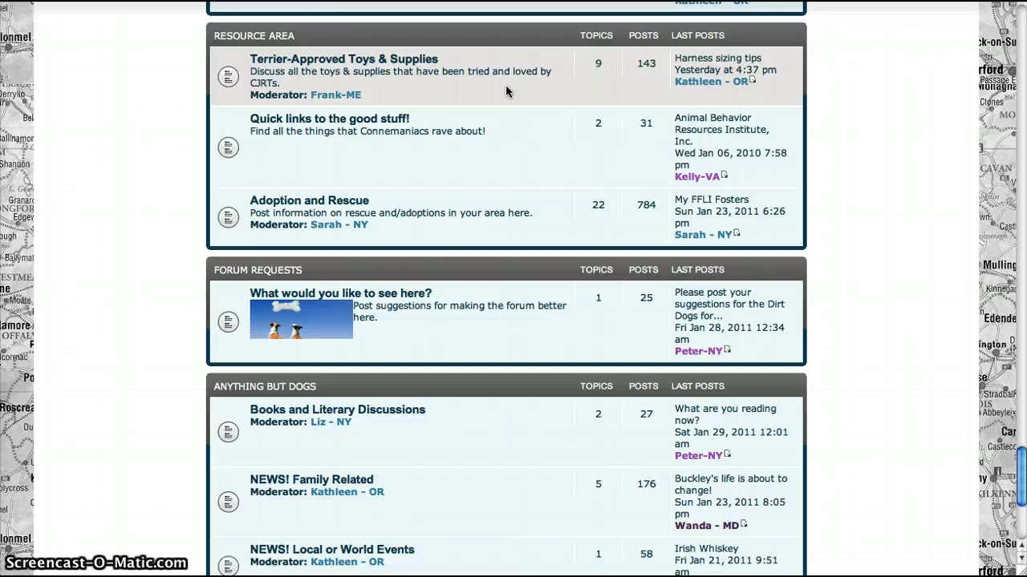
left_click(516, 149)
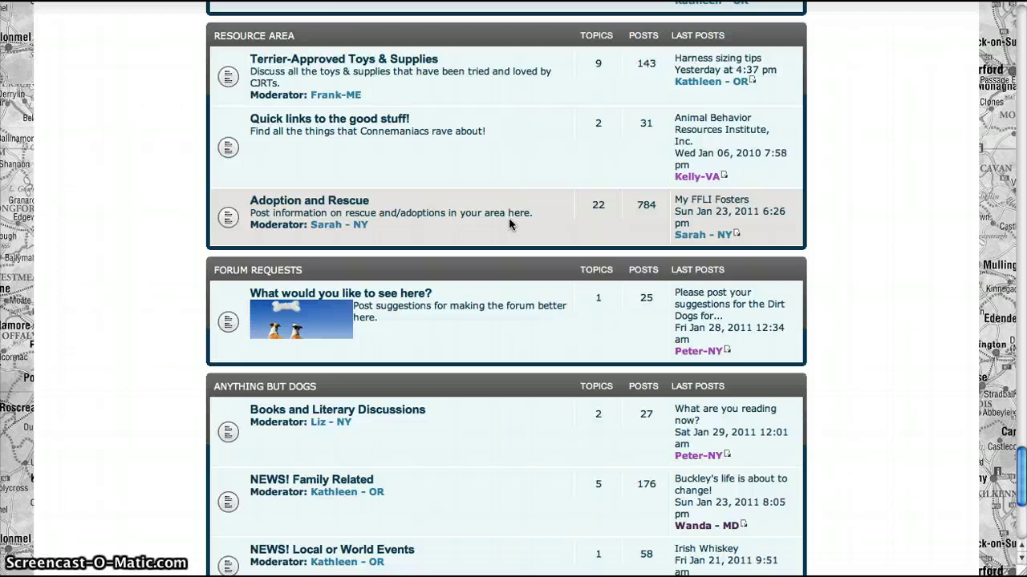
scroll(508, 218, "down", 5)
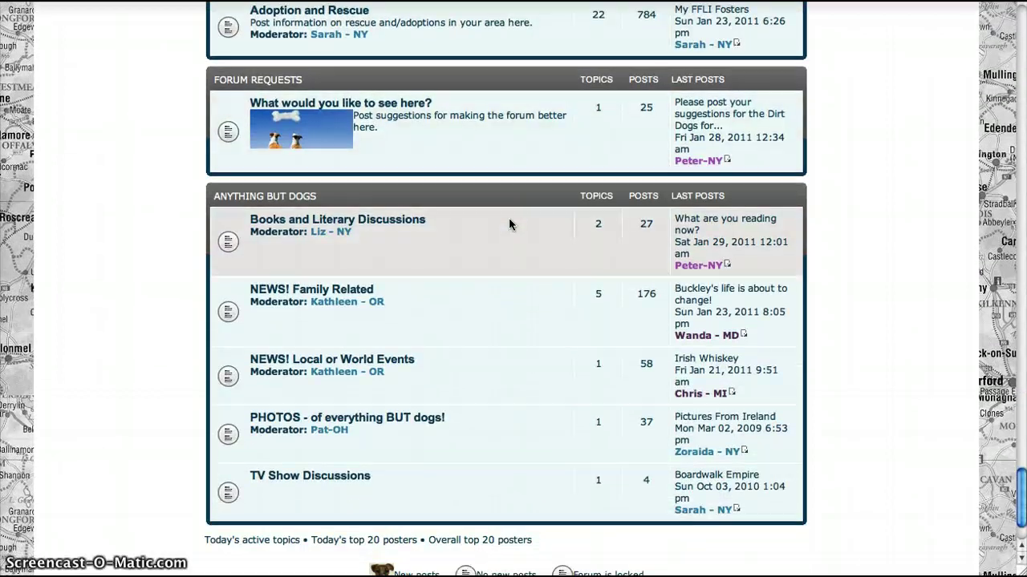
left_click(488, 140)
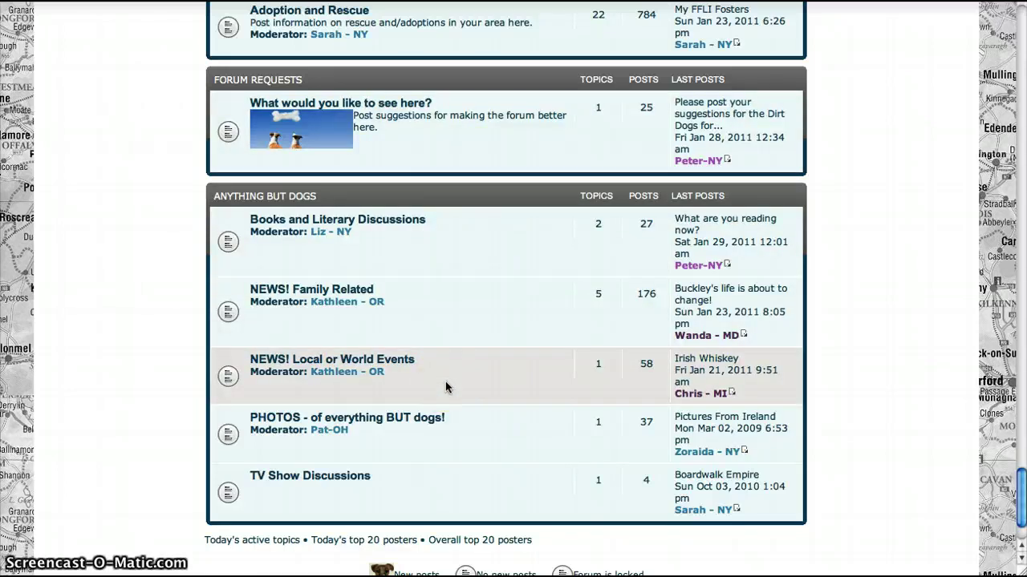
Step: Review the last Anything But Dogs forums, PHOTOS and TV Show Discussions, and the post-status legend at the end of the index
left_click(441, 429)
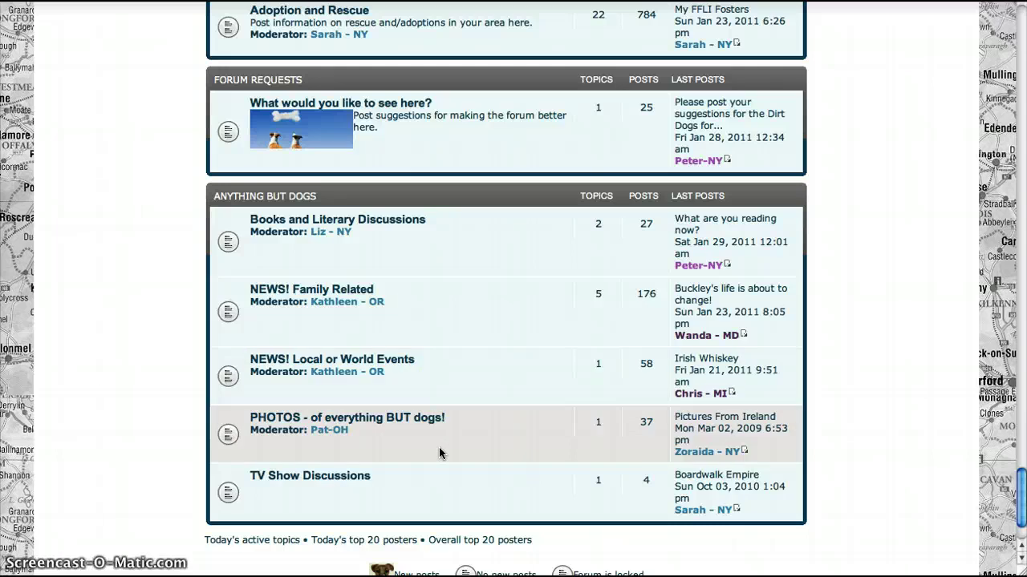
left_click(436, 501)
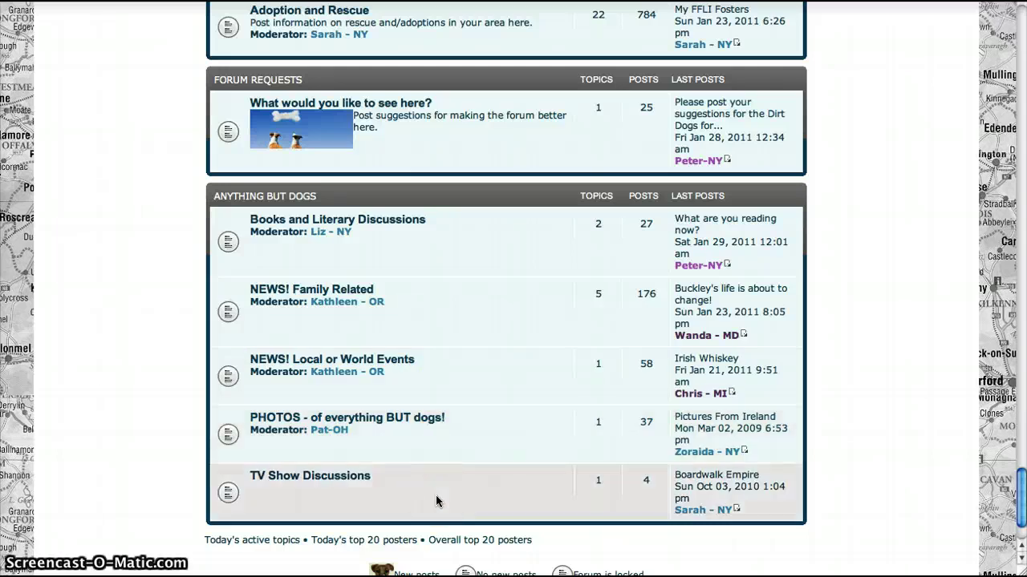
scroll(436, 496, "down", 3)
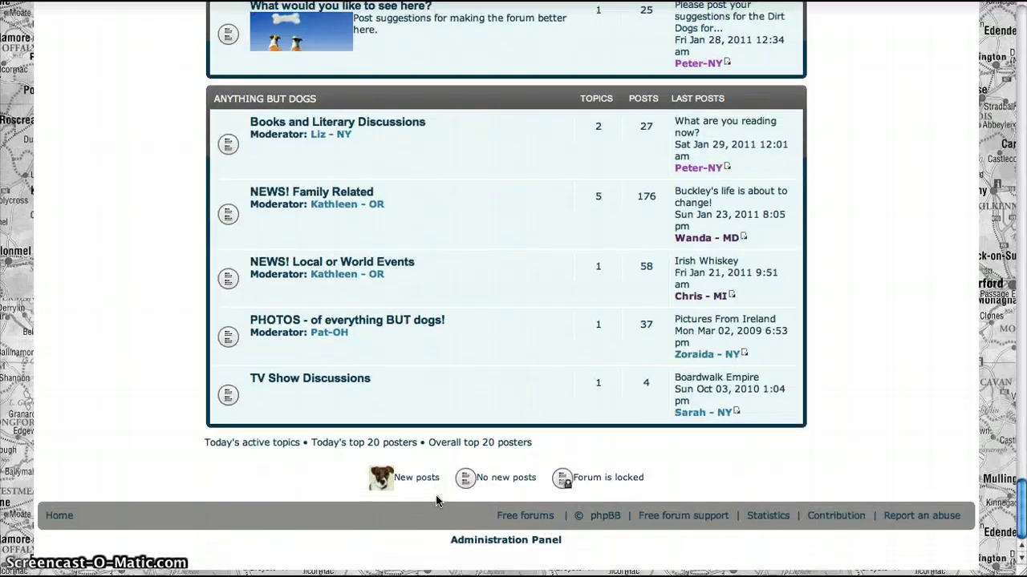
Step: Go back up the forum index from Anything But Dogs to the Terrier Sports/Activities category
scroll(435, 501, "up", 4)
scroll(436, 496, "up", 12)
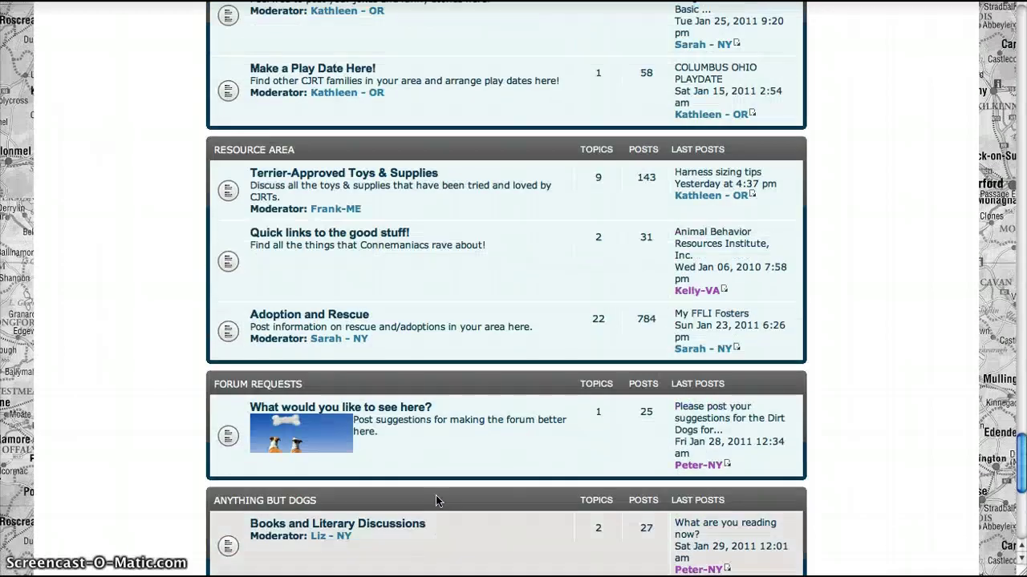
scroll(436, 501, "up", 10)
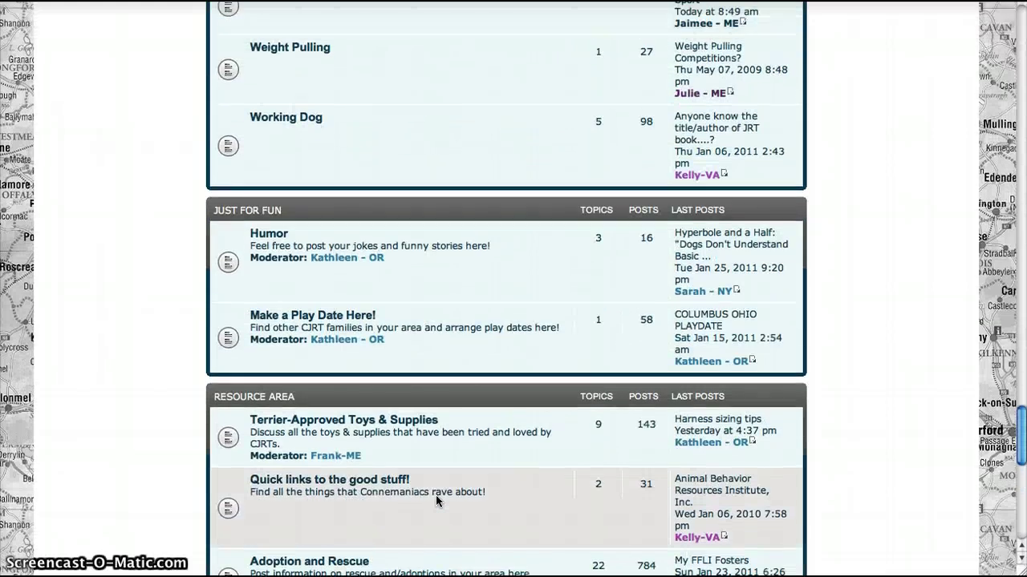
scroll(436, 501, "up", 12)
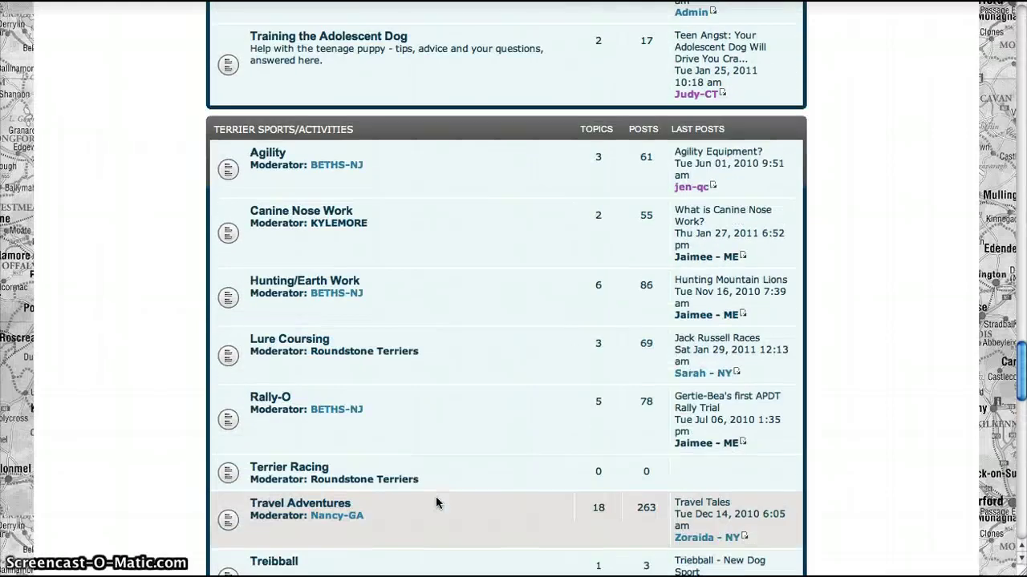